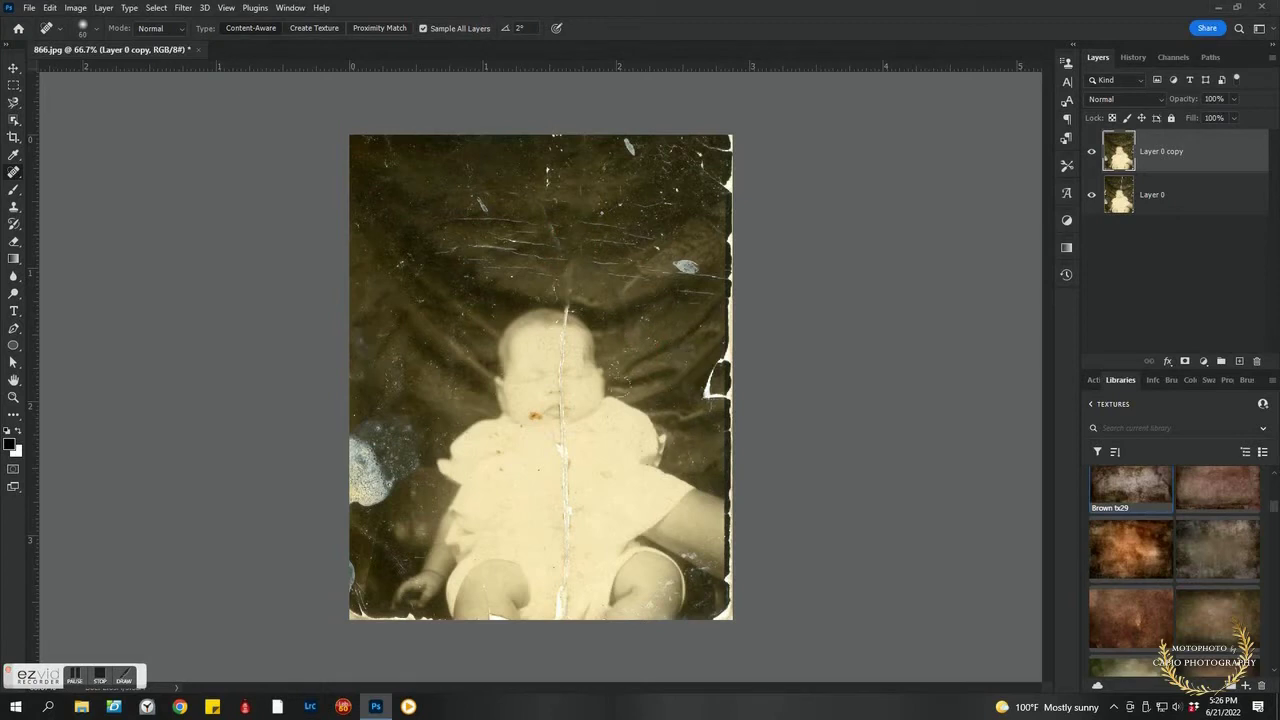
Heal the large damaged areas: the upper backdrop scratches, the stain at the left edge and the torn right edge.
left_click_drag(565, 218, 640, 229)
mouse_move(438, 444)
left_mouse_down()
mouse_move(390, 462)
mouse_move(350, 432)
left_mouse_up()
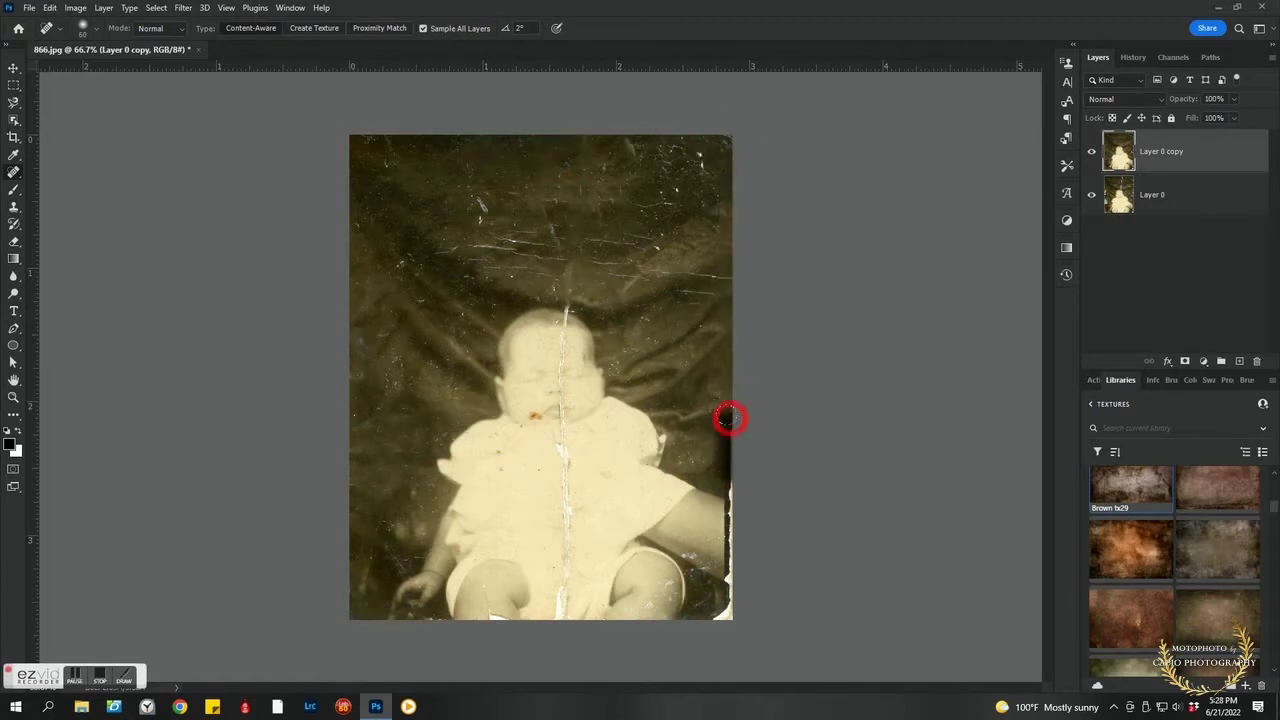
left_click_drag(724, 612, 722, 478)
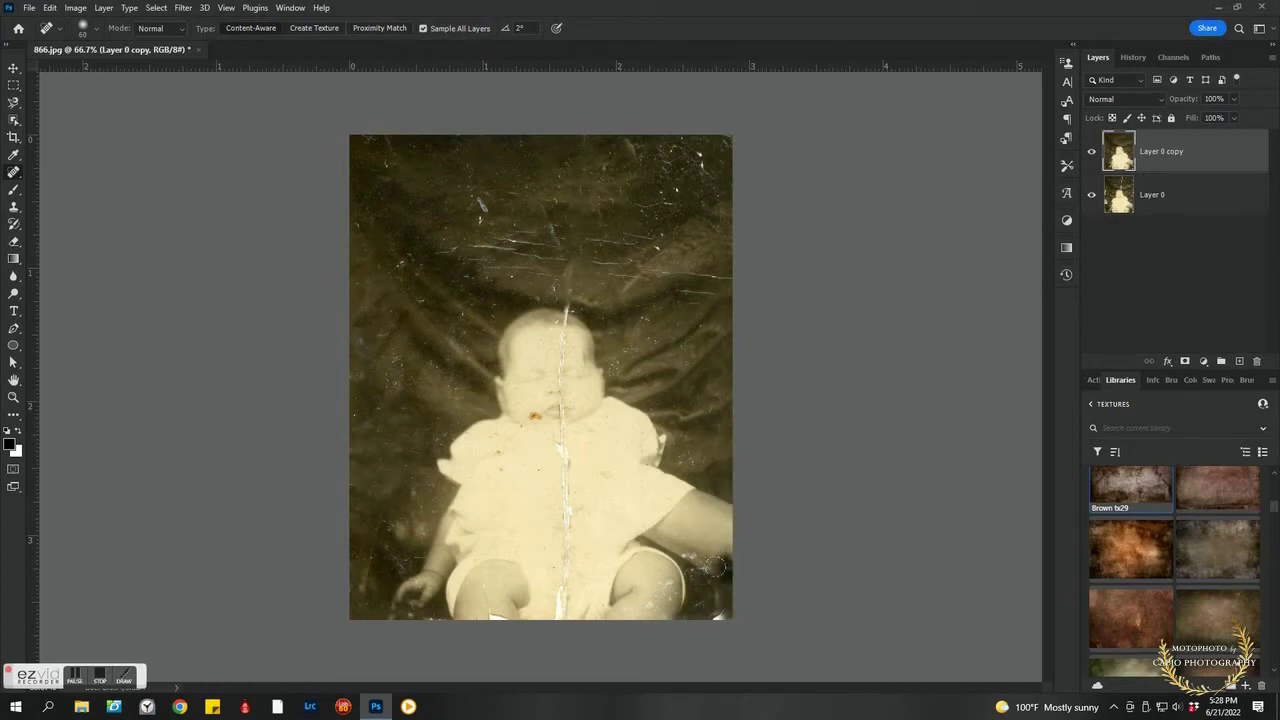
Reduce the Spot Healing Brush size to 30 and heal the horizontal scratches in the backdrop above and right of the baby's head.
scroll(631, 280, "up", 5)
key("bracketleft")
key("bracketleft")
key("bracketleft")
key("bracketleft")
key("bracketleft")
left_click_drag(745, 250, 986, 266)
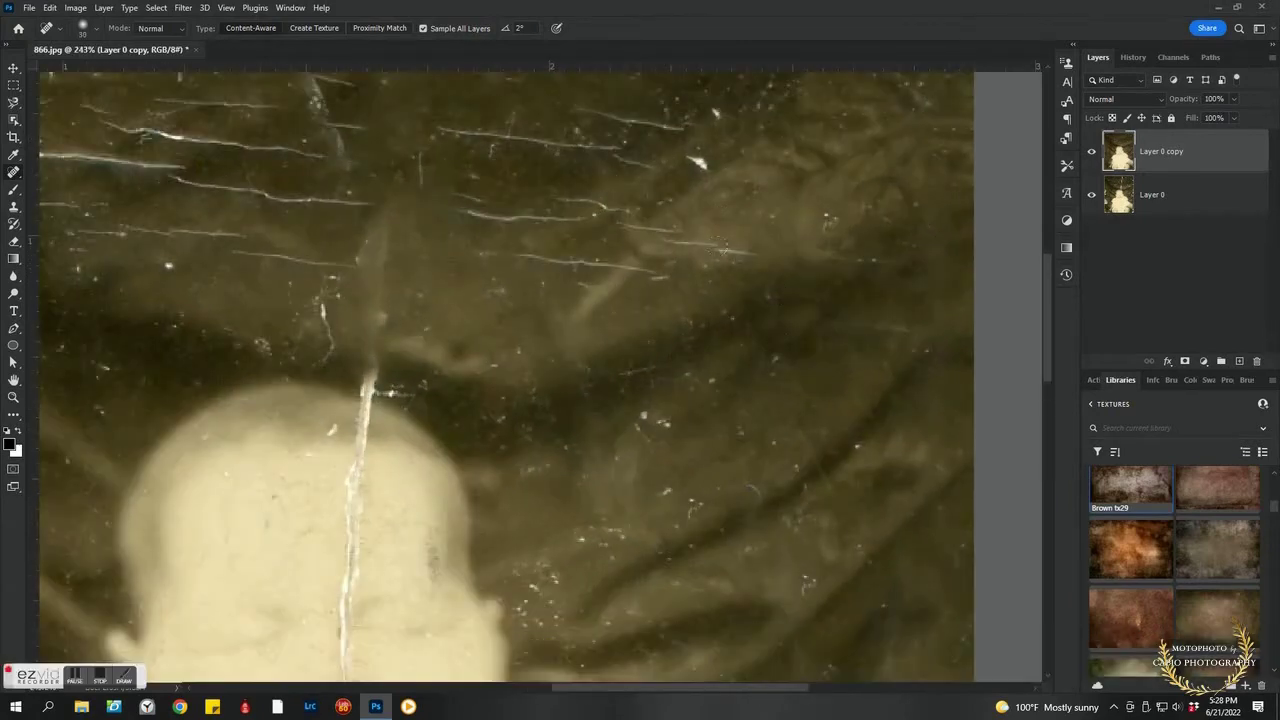
mouse_move(735, 240)
left_mouse_down()
mouse_move(626, 222)
mouse_move(503, 288)
left_mouse_up()
left_click_drag(438, 128, 660, 165)
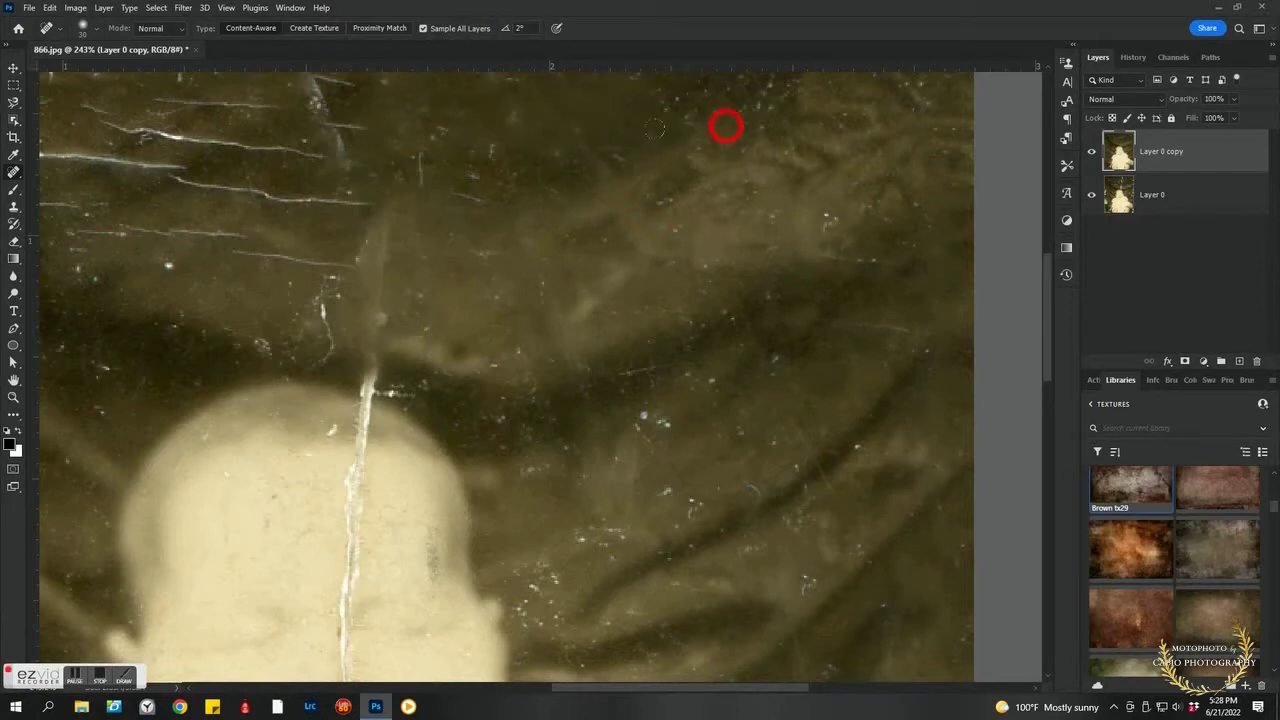
Heal the specks and scratches running across the upper backdrop on both sides of the centre fold.
mouse_move(726, 123)
left_mouse_down()
mouse_move(760, 146)
mouse_move(948, 110)
left_mouse_up()
left_click_drag(585, 150, 443, 137)
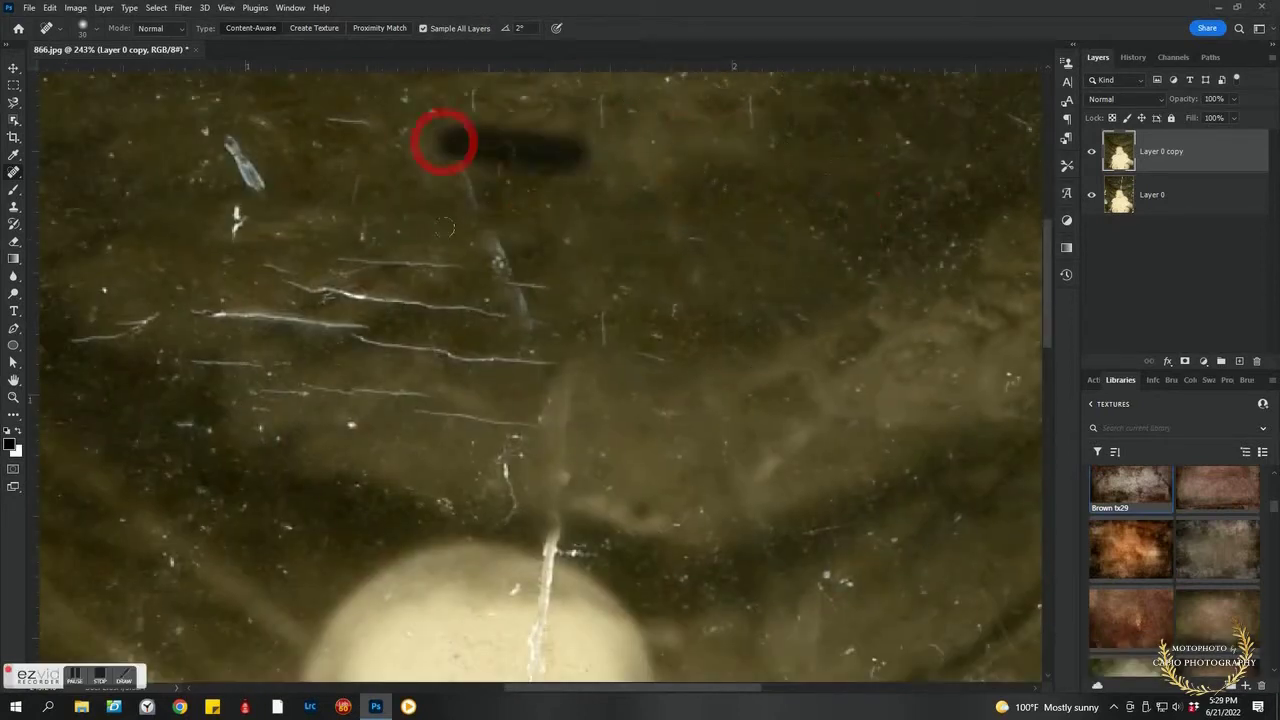
left_click_drag(352, 262, 540, 304)
left_click_drag(533, 348, 552, 520)
left_click_drag(530, 480, 740, 540)
key("ctrl+z")
key("ctrl+z")
Heal the fold line above the baby's head, the pale streak over it and the bluish mark in the upper left backdrop.
left_click_drag(550, 545, 558, 375)
left_click_drag(490, 240, 525, 328)
left_click_drag(748, 400, 748, 470)
mouse_move(230, 140)
left_mouse_down()
mouse_move(258, 186)
mouse_move(236, 232)
left_mouse_up()
Heal the long horizontal scratches in the backdrop left of the fold and the marks around them.
mouse_move(190, 315)
left_mouse_down()
mouse_move(357, 322)
mouse_move(540, 360)
left_mouse_up()
left_click_drag(300, 388, 430, 396)
left_click_drag(330, 365, 170, 360)
left_click_drag(150, 318, 75, 340)
mouse_move(345, 205)
left_mouse_down()
mouse_move(352, 235)
mouse_move(250, 222)
mouse_move(726, 257)
mouse_move(800, 400)
left_mouse_up()
left_click_drag(620, 230, 520, 300)
left_click_drag(600, 330, 566, 423)
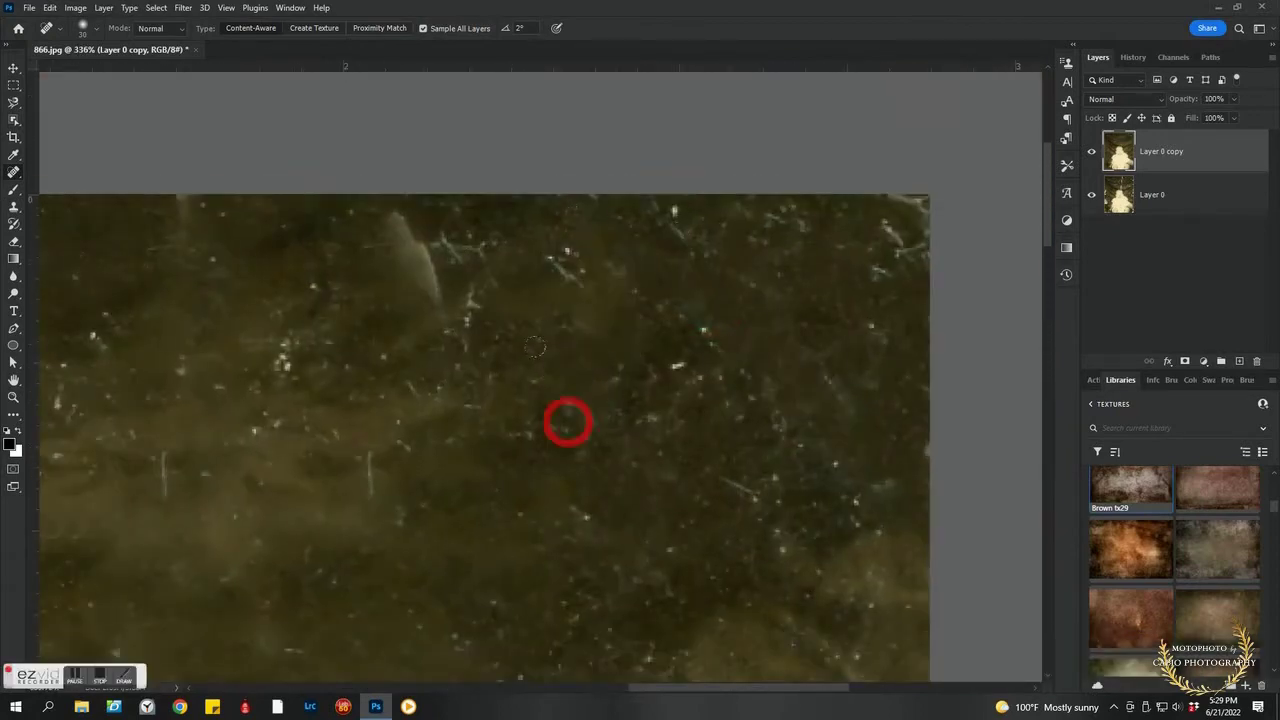
Heal the pale streaks, scratches and white specks in the photo's upper-right corner and along its top edge.
left_click_drag(480, 340, 450, 245)
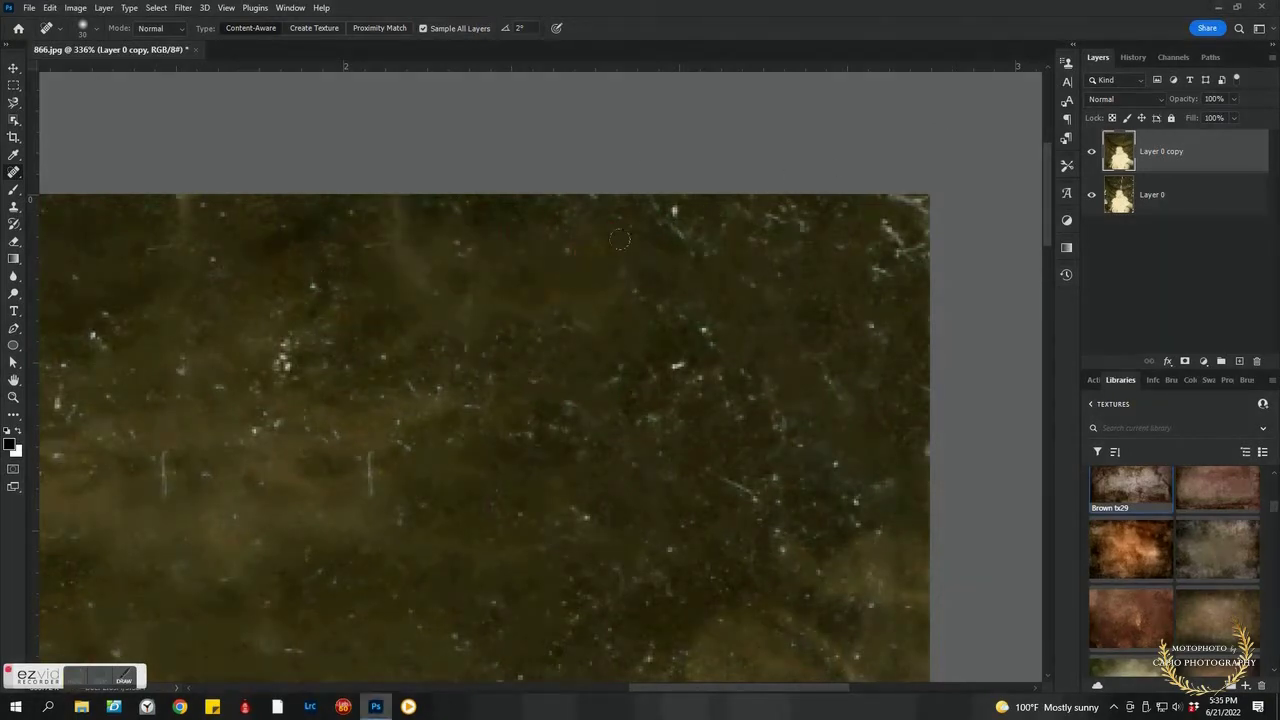
left_click_drag(620, 240, 675, 215)
left_click_drag(880, 205, 905, 265)
left_click_drag(850, 290, 850, 390)
mouse_move(770, 230)
left_mouse_down()
mouse_move(840, 284)
mouse_move(700, 360)
left_mouse_up()
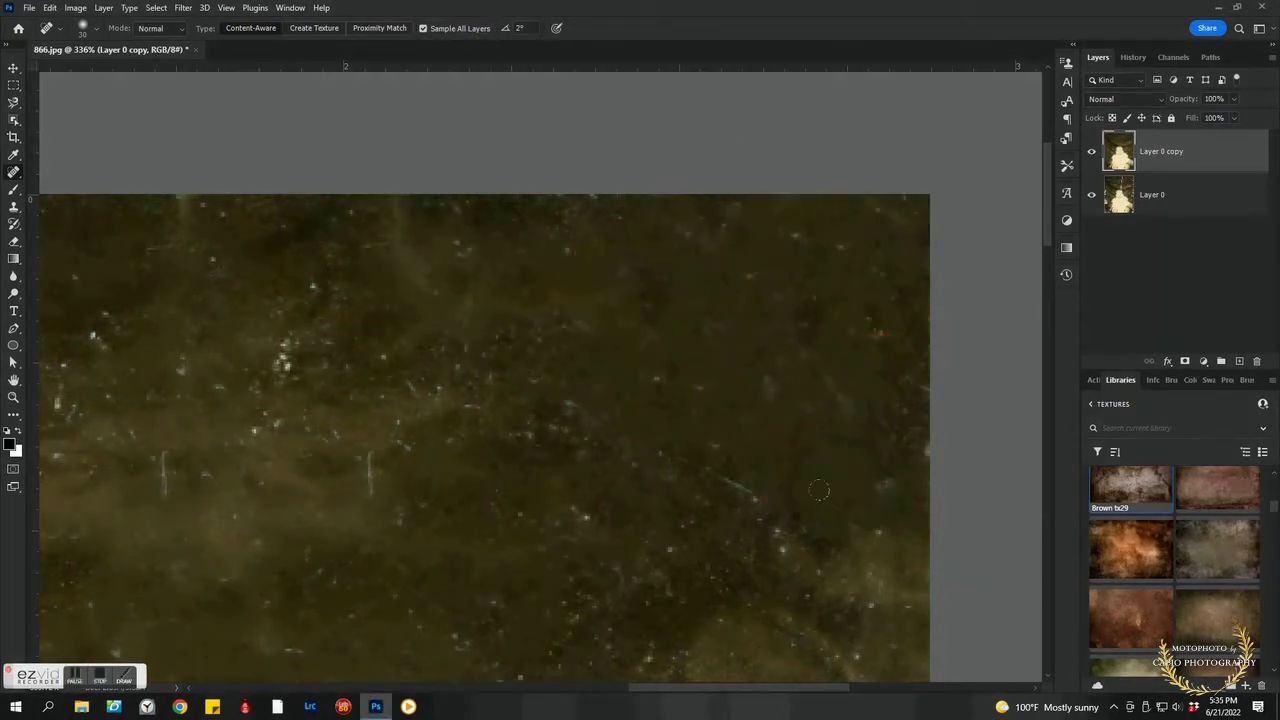
mouse_move(818, 490)
left_mouse_down()
mouse_move(837, 432)
mouse_move(820, 290)
mouse_move(890, 345)
left_mouse_up()
left_click_drag(895, 270, 871, 234)
mouse_move(615, 235)
left_mouse_down()
mouse_move(451, 235)
mouse_move(510, 235)
left_mouse_up()
left_click_drag(605, 275, 625, 300)
left_click_drag(685, 370, 695, 405)
Heal the clusters of white specks across the upper middle of the backdrop, close to the top edge.
scroll(765, 505, "down", 5)
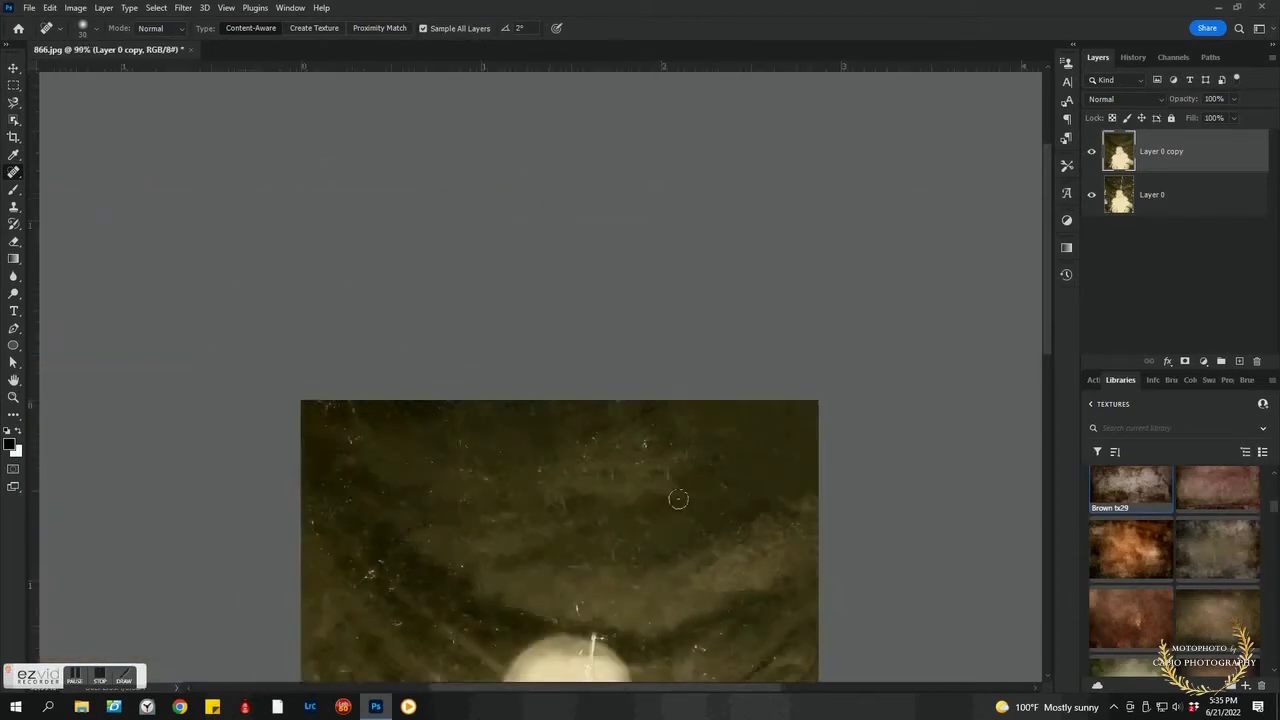
key("space")
scroll(632, 228, "up", 4)
scroll(632, 228, "up", 2)
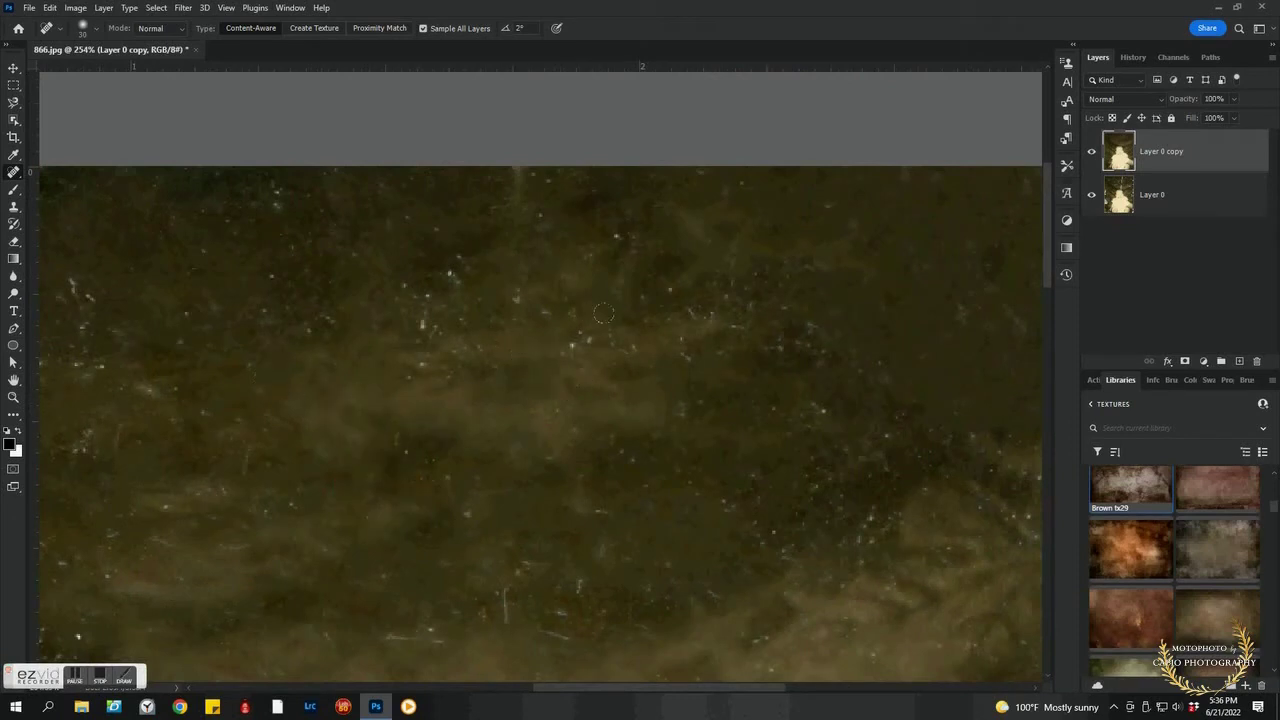
left_click_drag(547, 296, 505, 300)
mouse_move(470, 275)
left_mouse_down()
mouse_move(426, 259)
mouse_move(433, 368)
mouse_move(457, 334)
left_mouse_up()
left_click(268, 240)
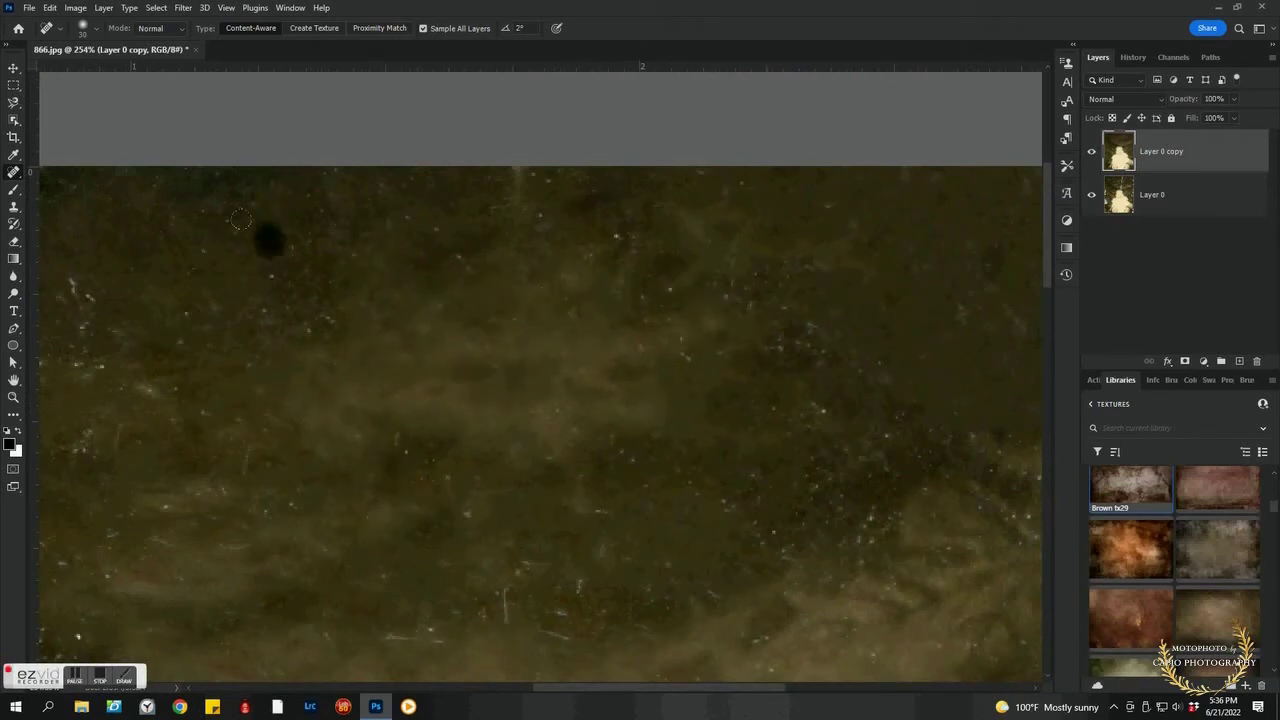
left_click_drag(75, 280, 75, 395)
left_click_drag(265, 275, 265, 365)
left_click(464, 285)
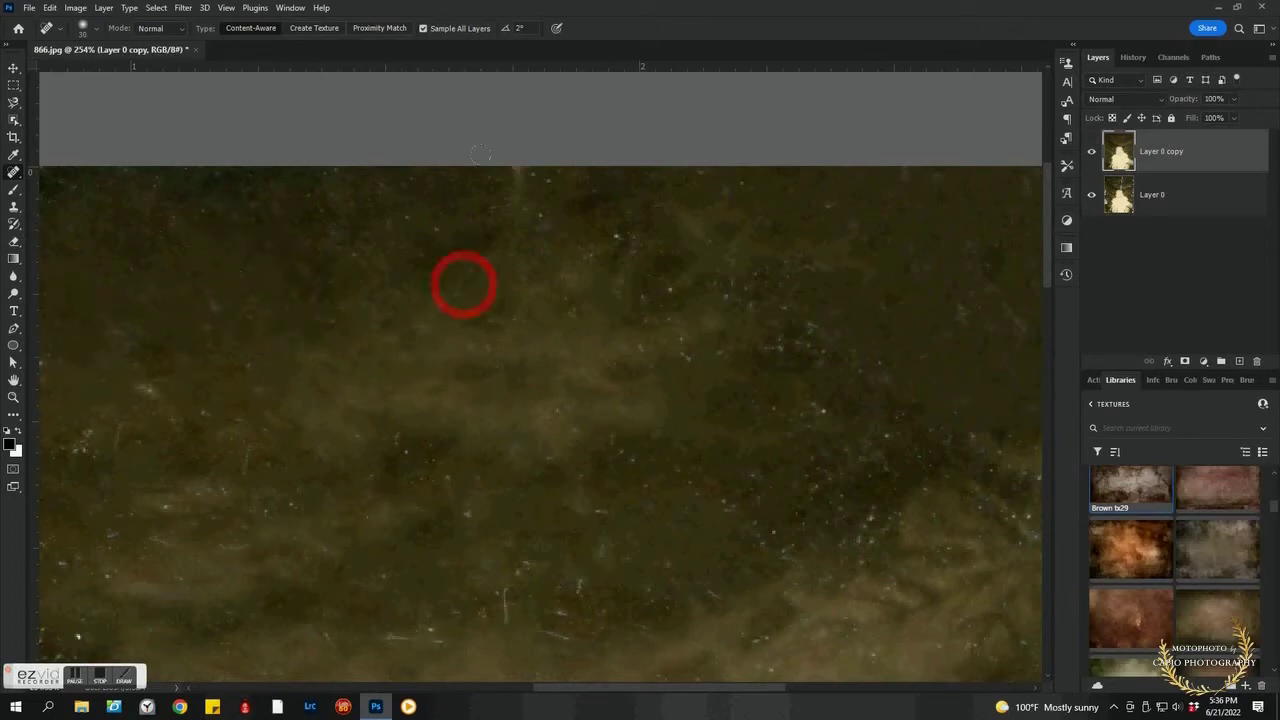
mouse_move(610, 262)
left_mouse_down()
mouse_move(771, 337)
mouse_move(275, 168)
left_mouse_up()
Heal the specks and the bluish stain in the photo's upper-left corner.
key("space")
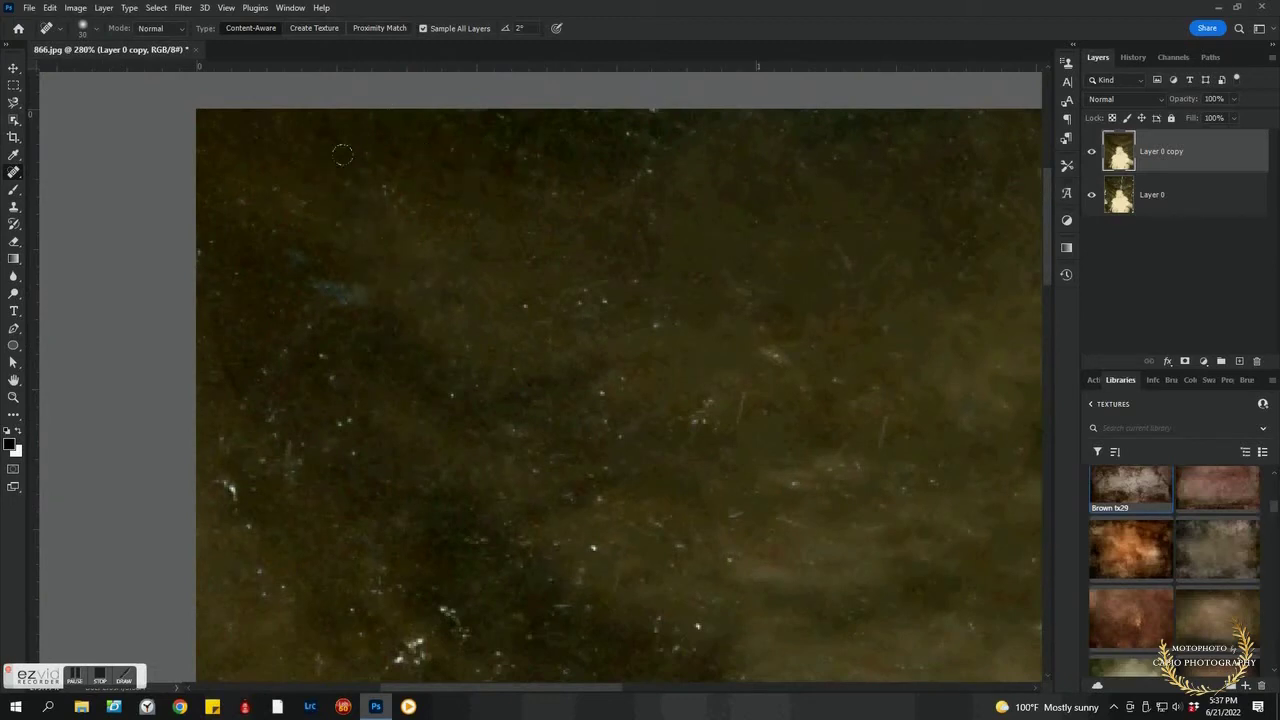
left_click_drag(228, 210, 228, 285)
mouse_move(250, 165)
left_mouse_down()
mouse_move(250, 215)
mouse_move(284, 292)
left_mouse_up()
left_click_drag(241, 255, 245, 375)
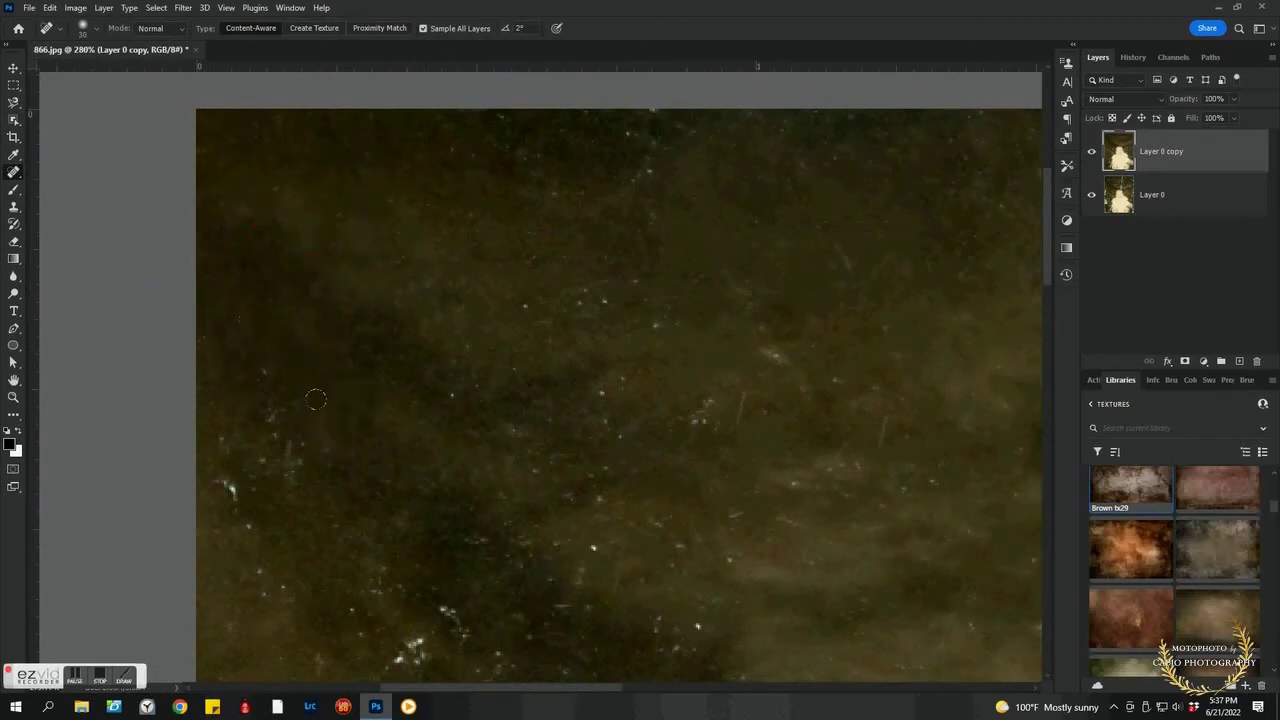
left_click(82, 678)
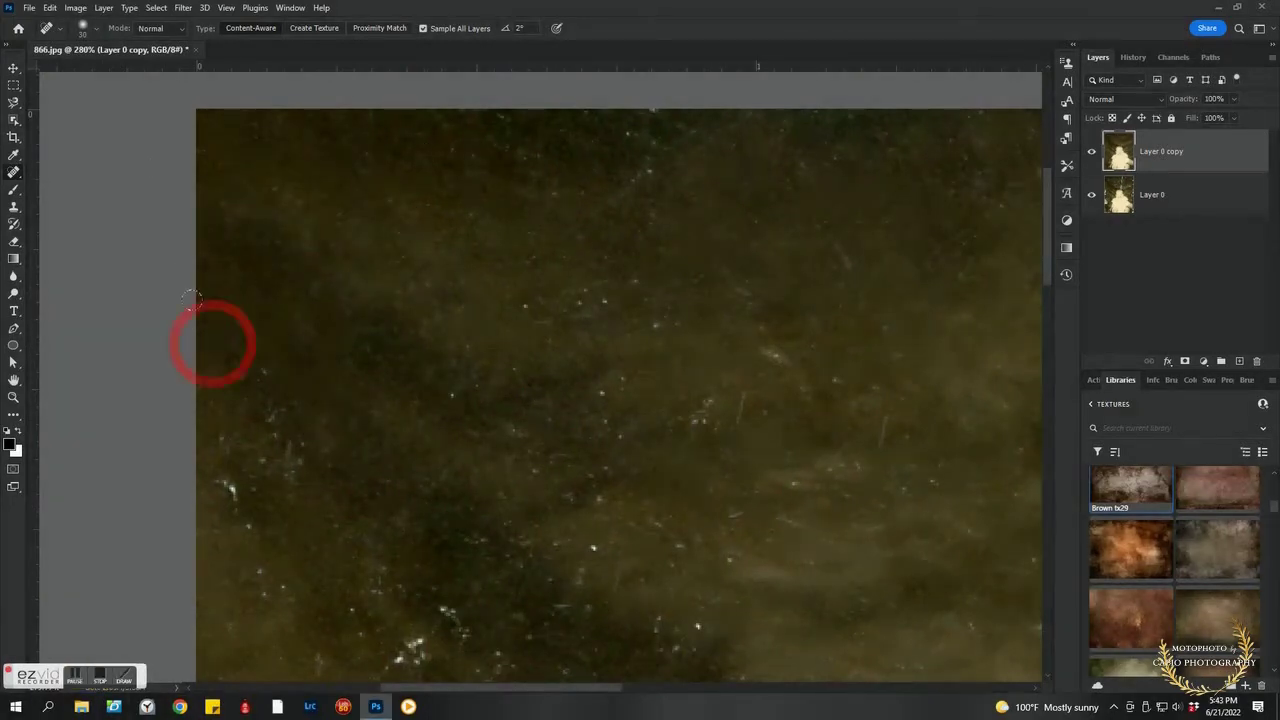
Heal the white specks from the photo's left edge across the upper left backdrop with vertical strokes.
left_click_drag(212, 305, 232, 500)
left_click_drag(270, 362, 275, 500)
left_click_drag(453, 365, 453, 470)
left_click_drag(642, 248, 642, 278)
left_click_drag(632, 115, 632, 172)
left_click_drag(807, 185, 807, 312)
left_click_drag(717, 348, 717, 462)
left_click_drag(602, 342, 602, 456)
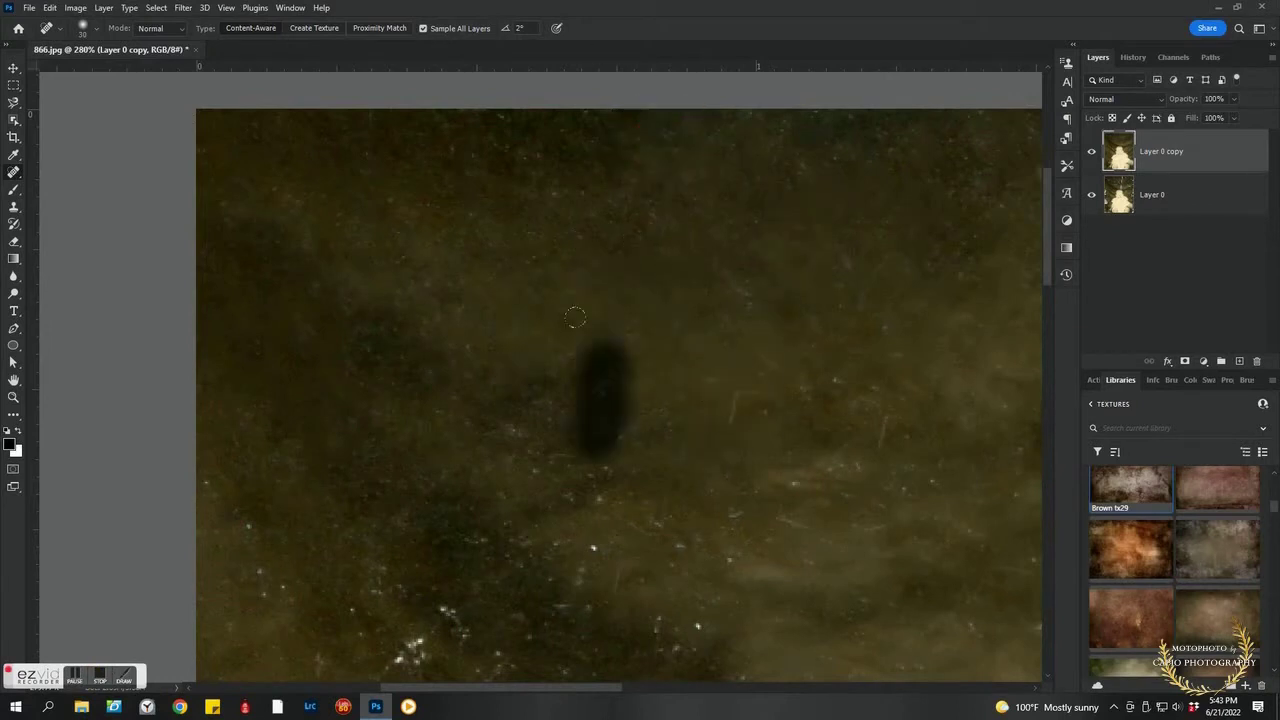
Heal the bright speck clusters lower down in the upper left backdrop and along the left edge.
left_click_drag(541, 402, 541, 500)
left_click_drag(396, 610, 396, 675)
left_click_drag(380, 542, 380, 606)
left_click_drag(252, 520, 252, 626)
left_click_drag(217, 442, 225, 625)
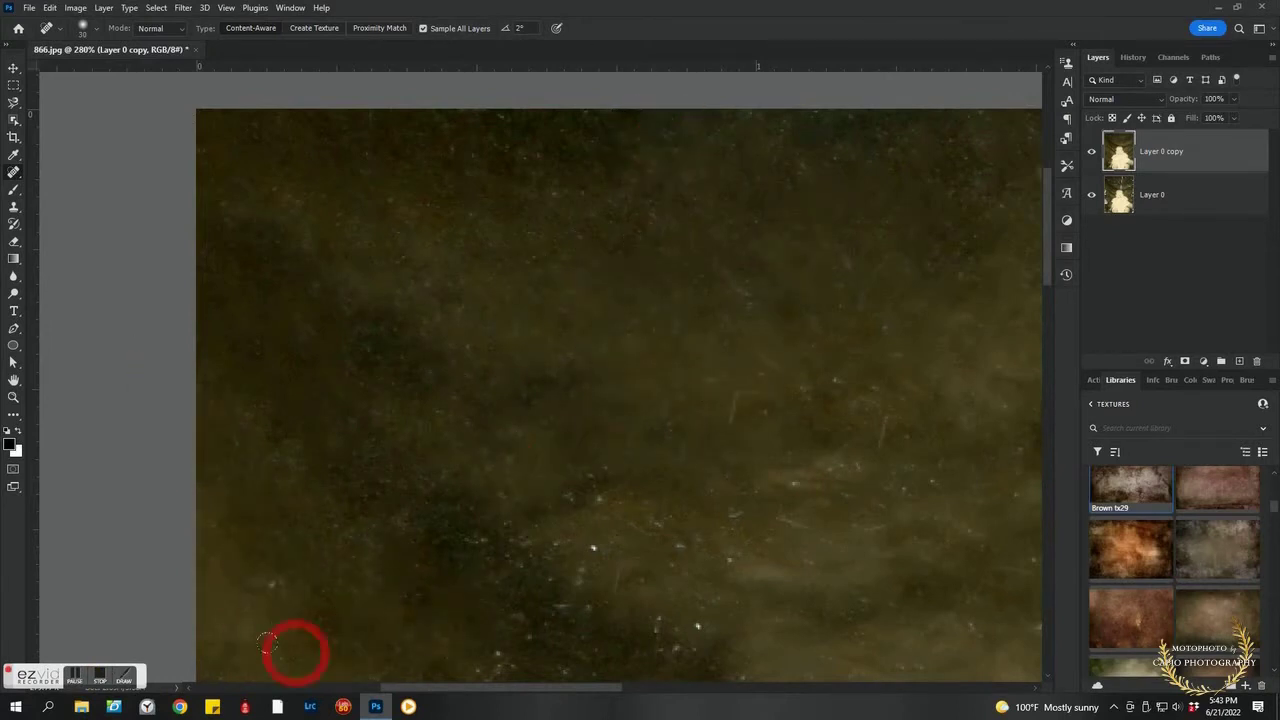
mouse_move(294, 651)
left_mouse_down()
mouse_move(360, 510)
mouse_move(467, 455)
left_mouse_up()
left_click_drag(575, 560, 580, 585)
Repair the pale mark near the backdrop's left edge with the Patch Tool, and return to the Spot Healing Brush.
right_click(14, 172)
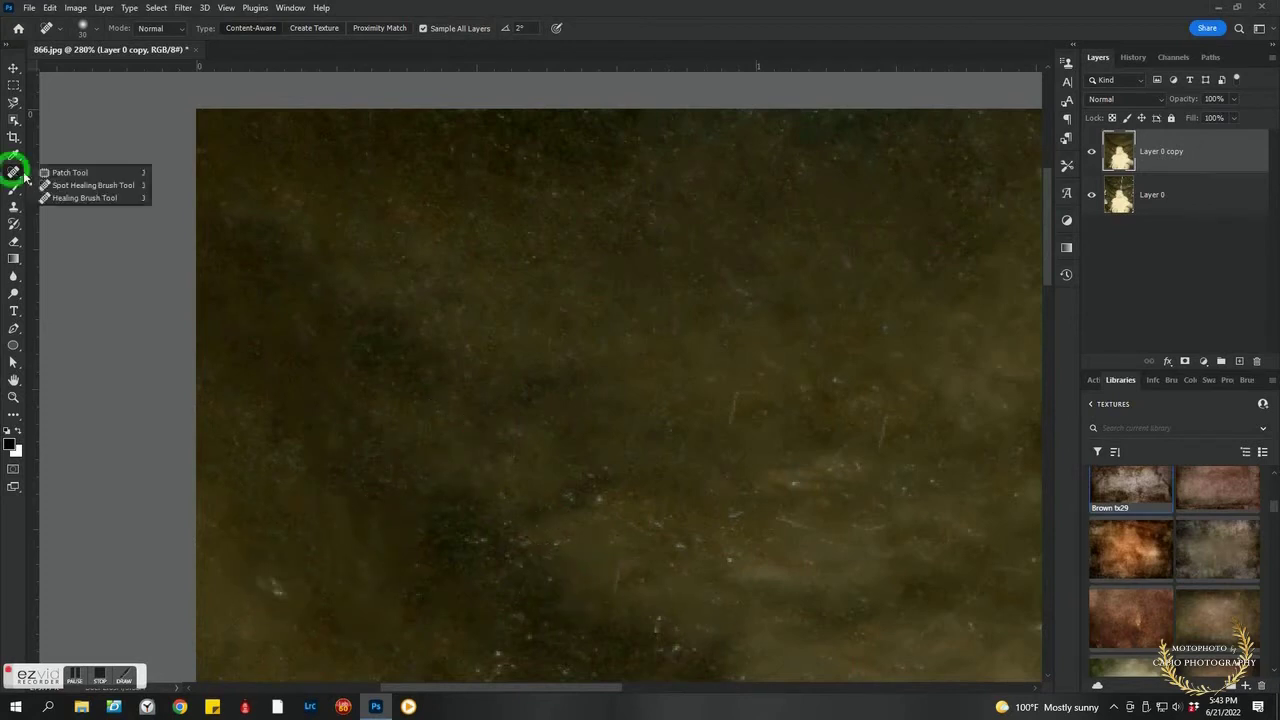
left_click(70, 191)
left_click_drag(238, 540, 240, 545)
right_click(14, 172)
left_click(70, 163)
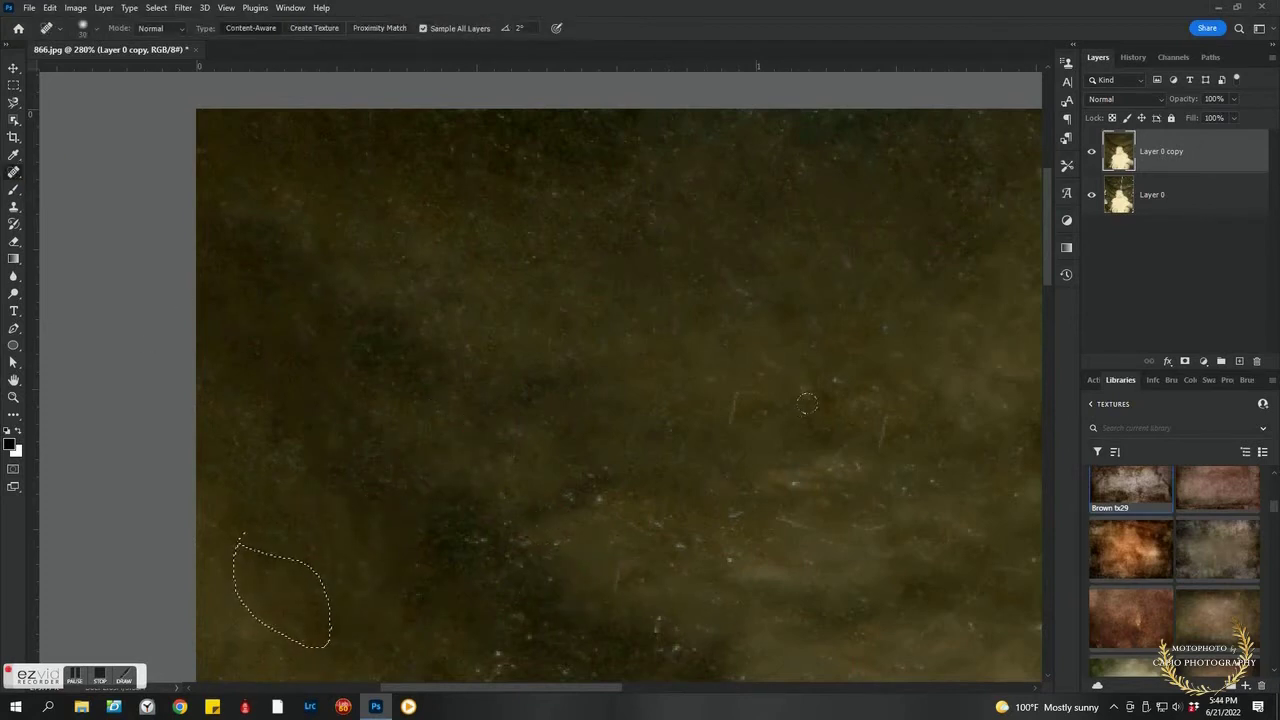
Heal the specks along the diagonal backdrop folds to the left of the baby's head.
scroll(807, 403, "down", 3)
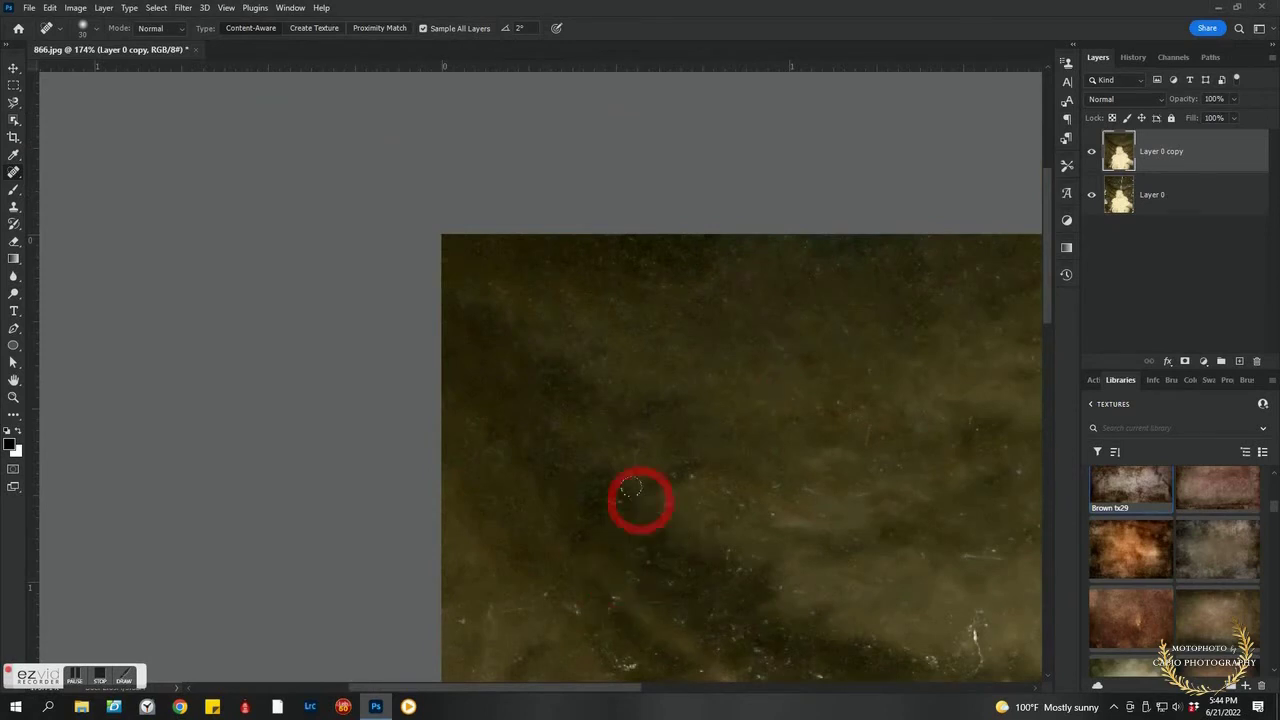
key("space")
left_click_drag(957, 513, 725, 487)
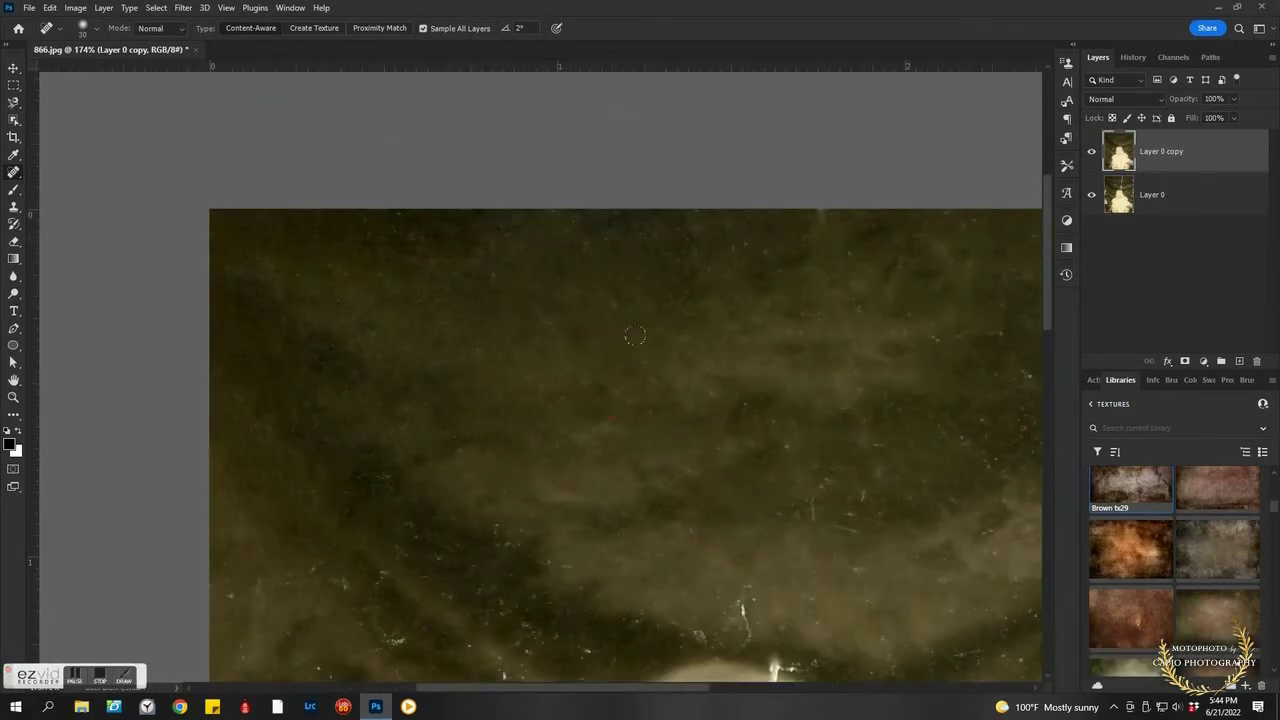
mouse_move(705, 614)
left_mouse_down()
mouse_move(755, 598)
mouse_move(996, 303)
mouse_move(957, 257)
left_mouse_up()
key("space")
left_click(645, 382)
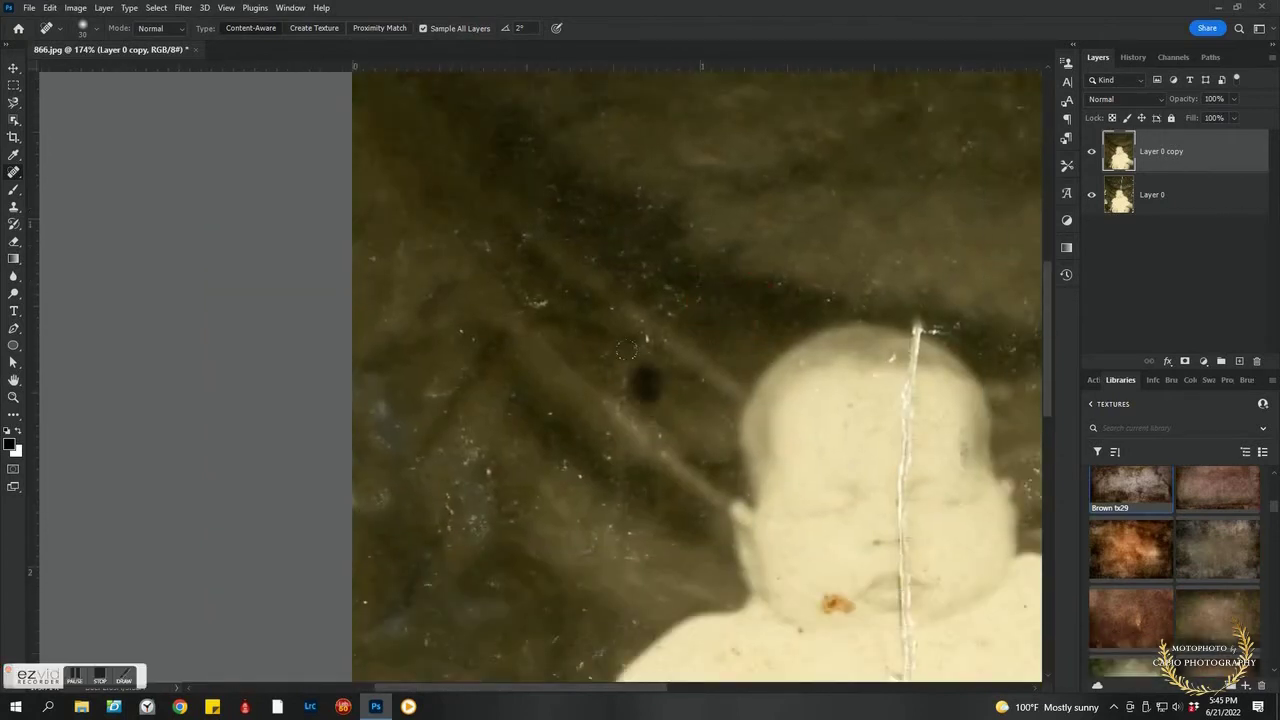
left_click_drag(526, 270, 655, 378)
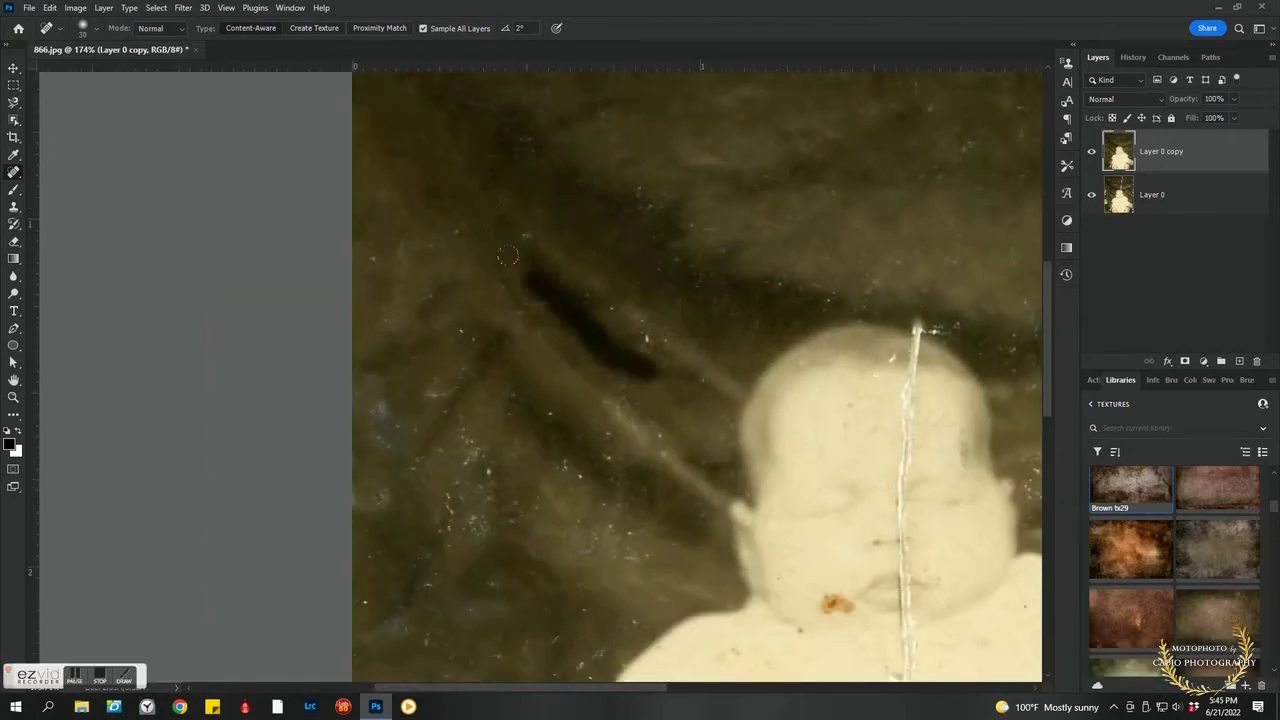
left_click_drag(568, 268, 666, 355)
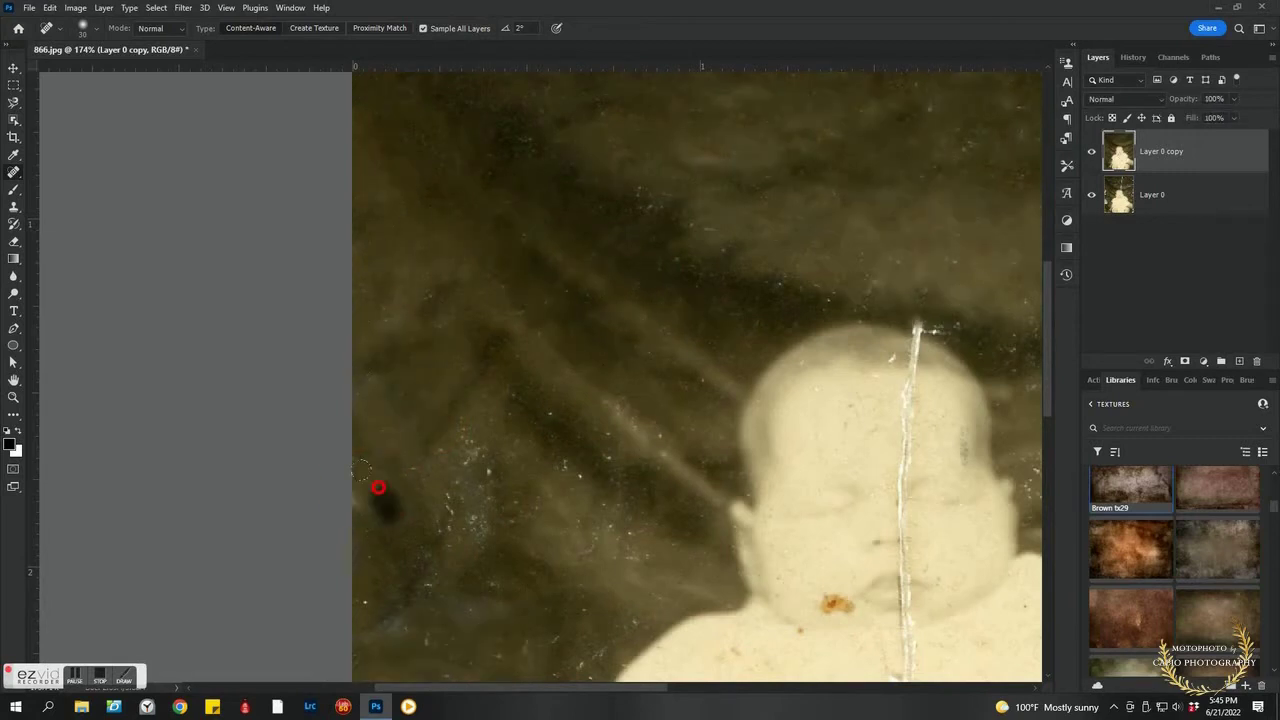
Heal the specks and scratches in the lower left backdrop beside the baby's sleeve, arm and hand.
key("space")
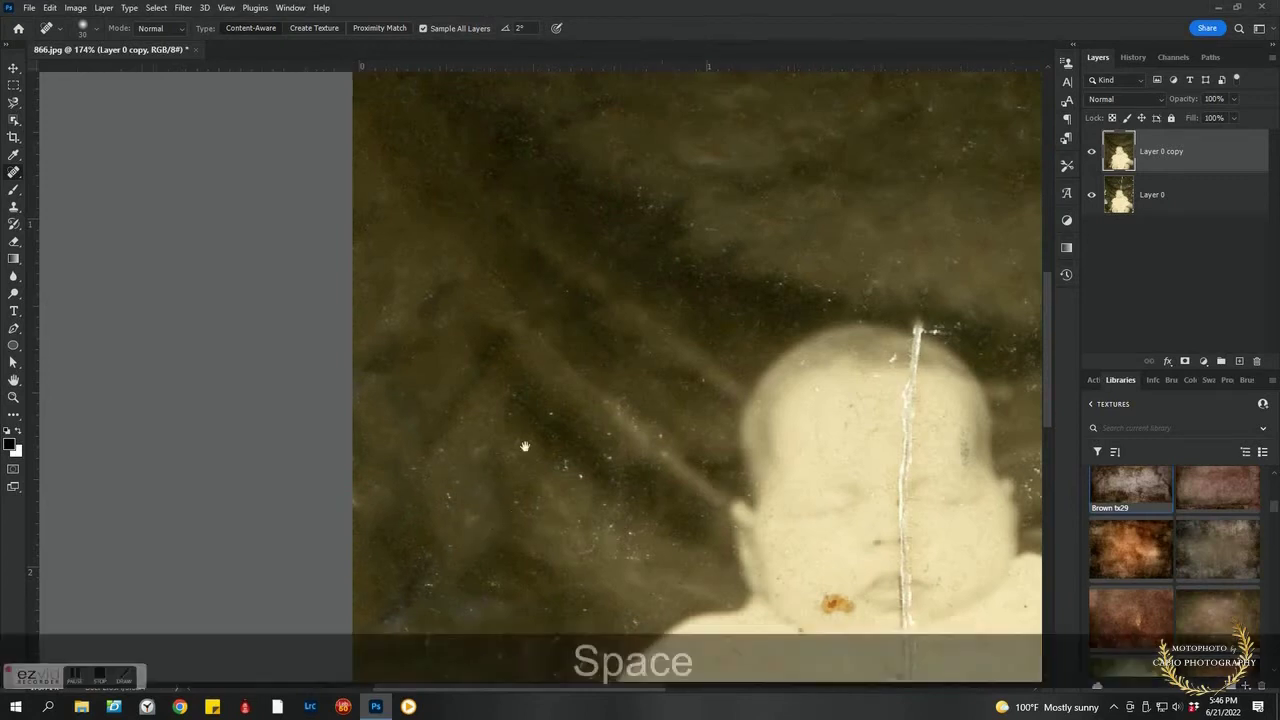
left_click_drag(562, 658, 524, 384)
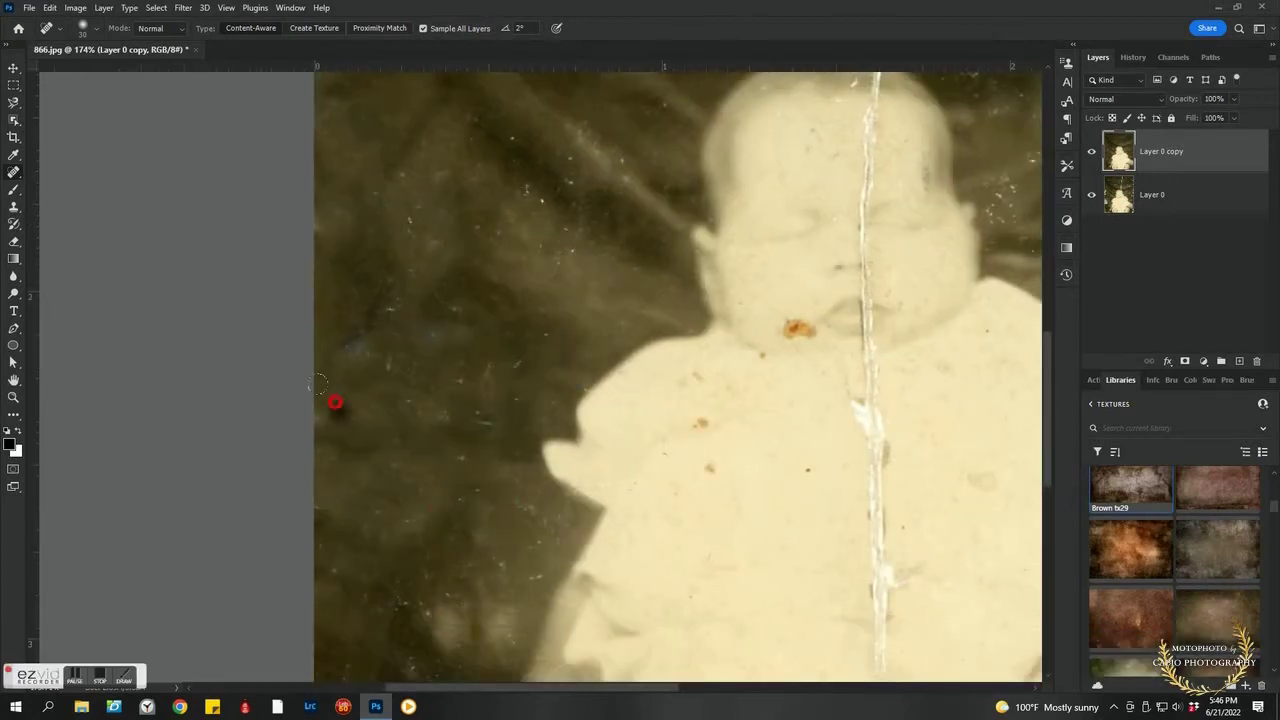
key("space")
left_click_drag(471, 413, 535, 185)
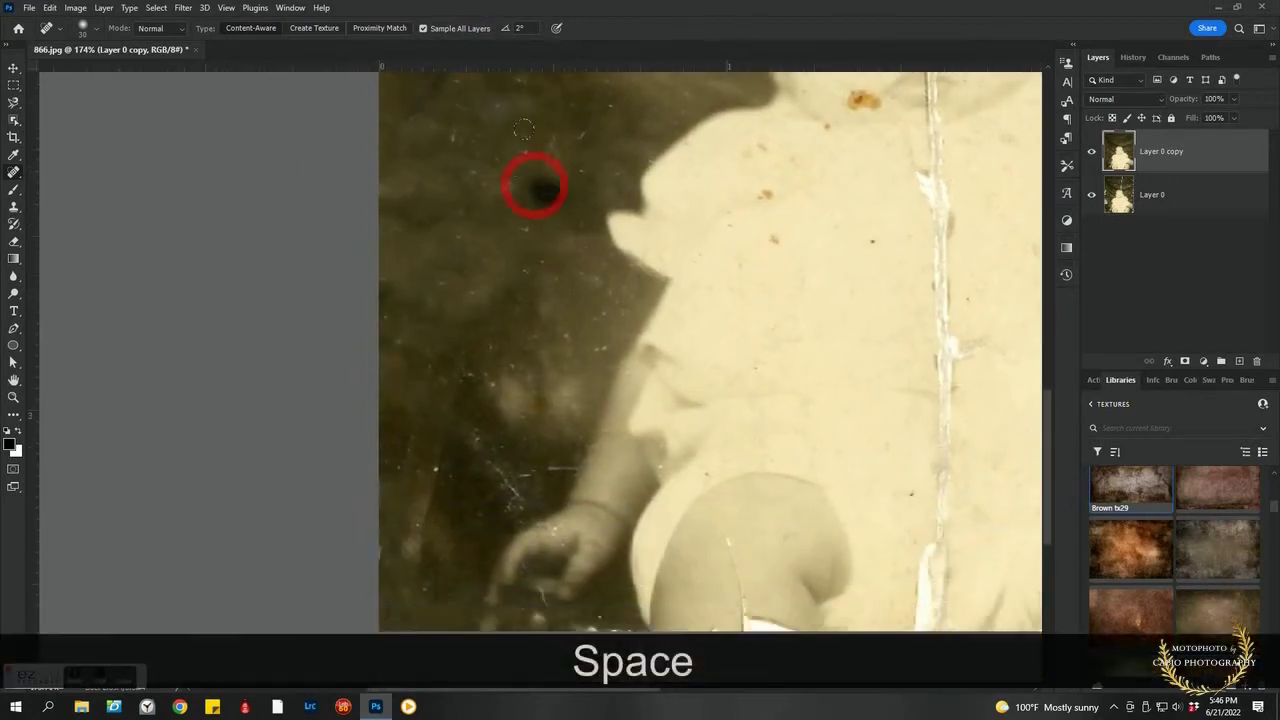
left_click(535, 185)
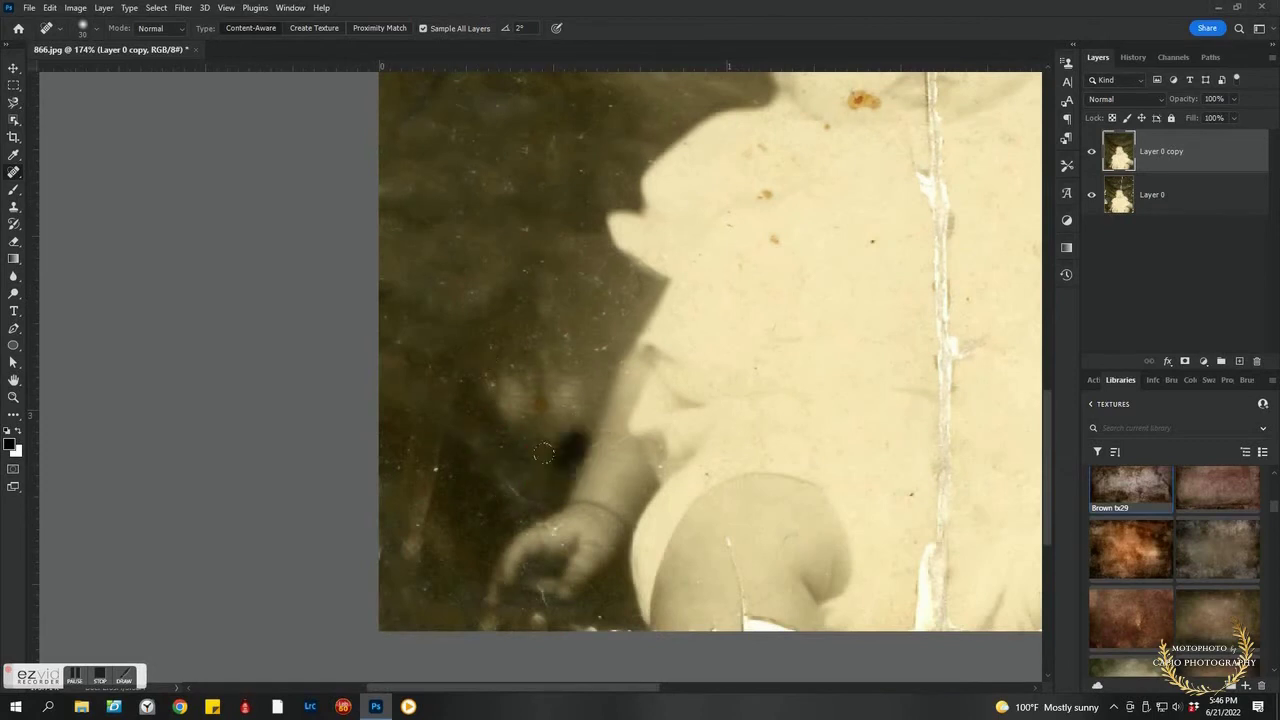
left_click_drag(416, 478, 405, 425)
left_click(515, 385)
Heal the specks in the backdrop folds to the right of the baby's head and above the shoulder.
scroll(486, 420, "up", 3)
scroll(486, 420, "down", 3)
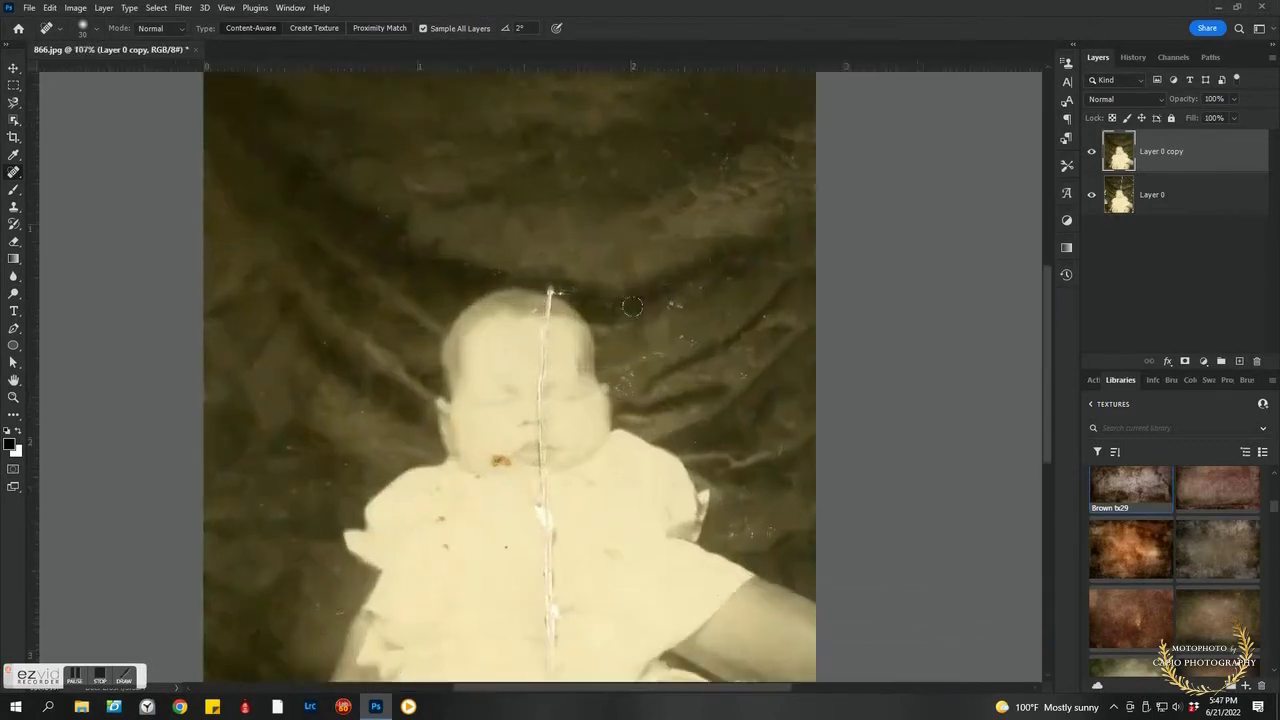
scroll(578, 311, "up", 4)
left_click_drag(605, 360, 578, 311)
left_click(688, 262)
left_click(715, 370)
left_click(604, 460)
left_click(934, 600)
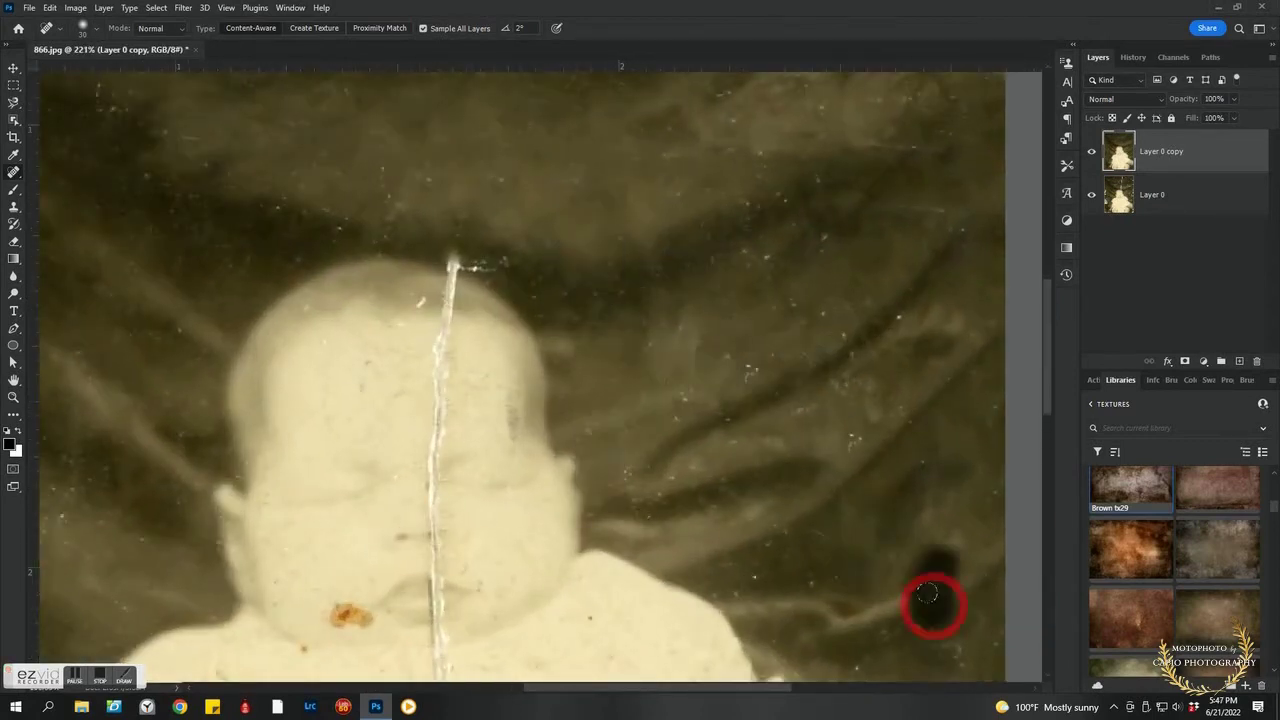
left_click(793, 417)
Duplicate the healed layer, select the baby as subject and mask it out so the copy shows only the backdrop.
scroll(749, 355, "down", 3)
scroll(749, 355, "down", 3)
scroll(651, 514, "up", 1)
key("ctrl+j")
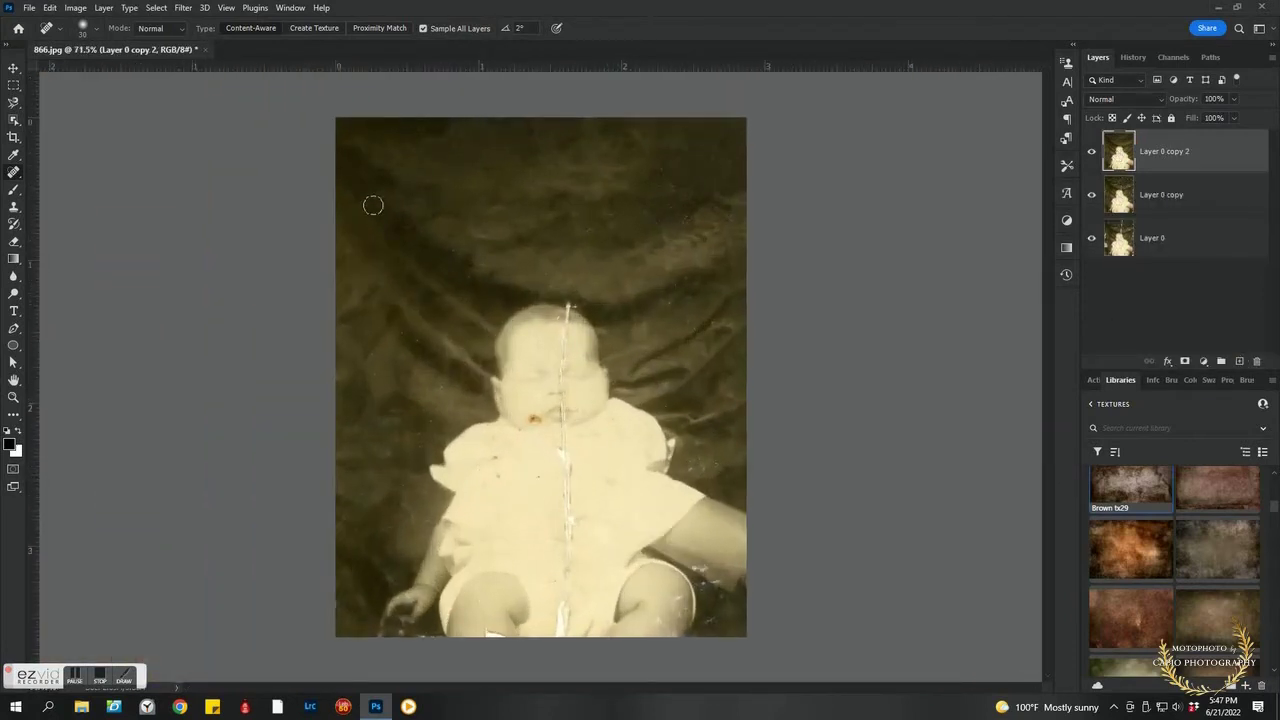
left_click(156, 7)
left_click(184, 165)
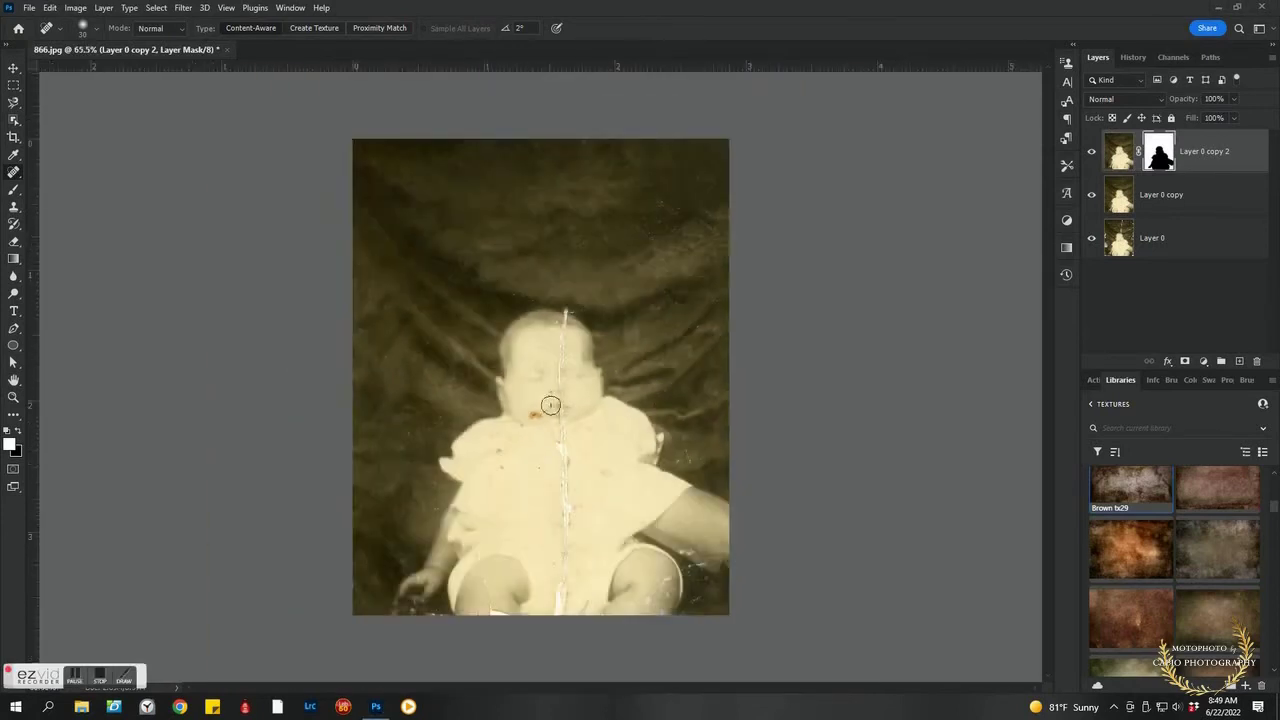
Add a Brightness/Contrast adjustment clipped to the masked backdrop layer, with brightness -3 and contrast 37.
left_click(1203, 361)
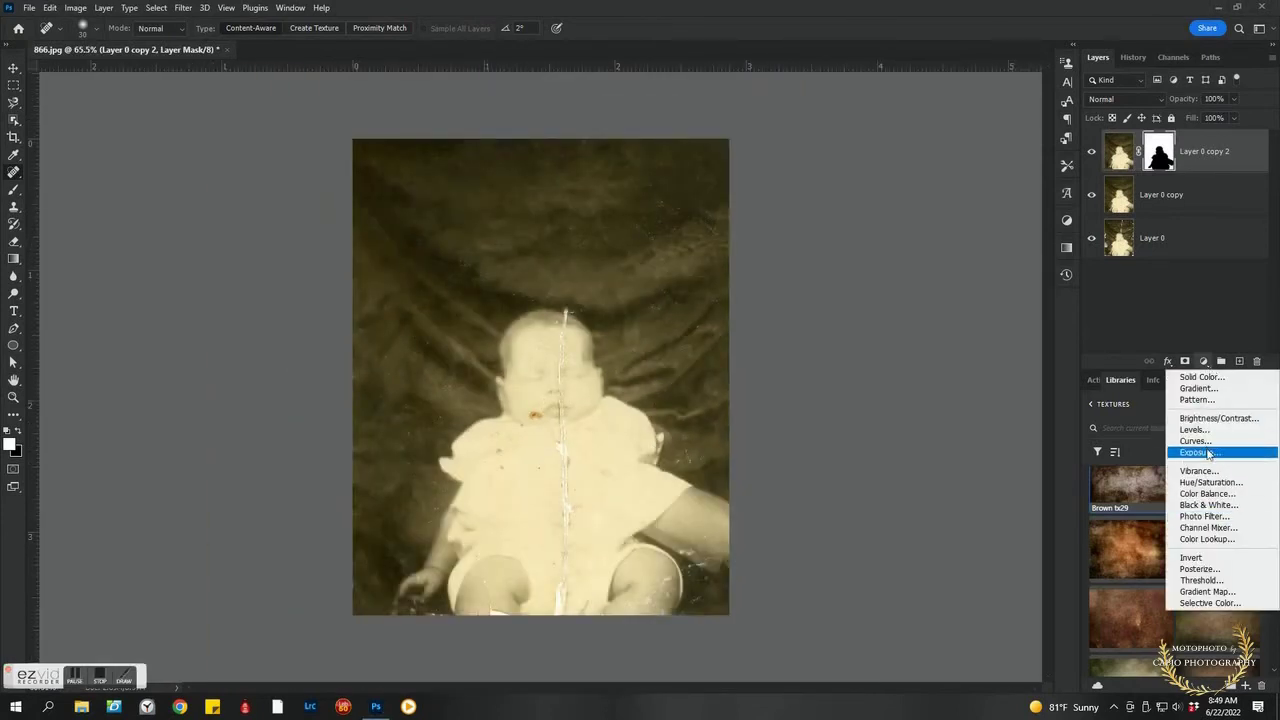
left_click(1218, 418)
key("ctrl+alt+g")
left_click_drag(1172, 493, 1205, 495)
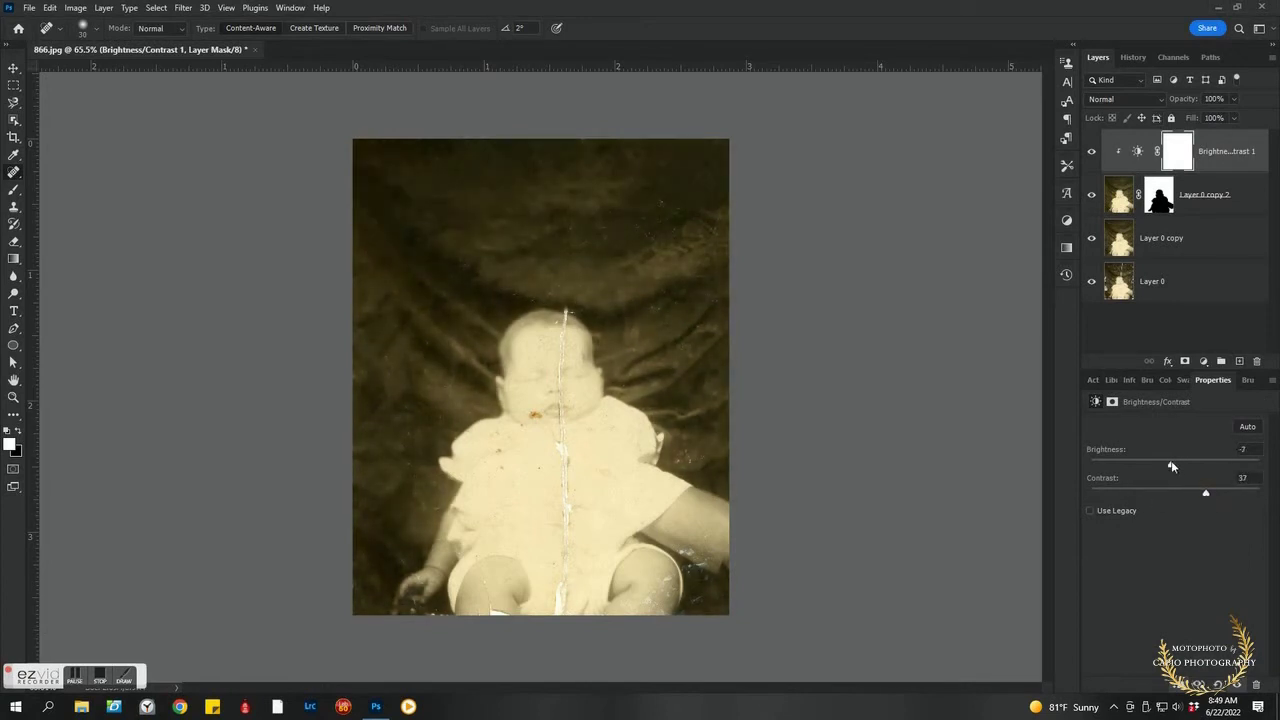
Flatten the image, convert the background into a regular layer and duplicate that layer.
scroll(655, 290, "up", 2, "alt")
left_click(103, 7)
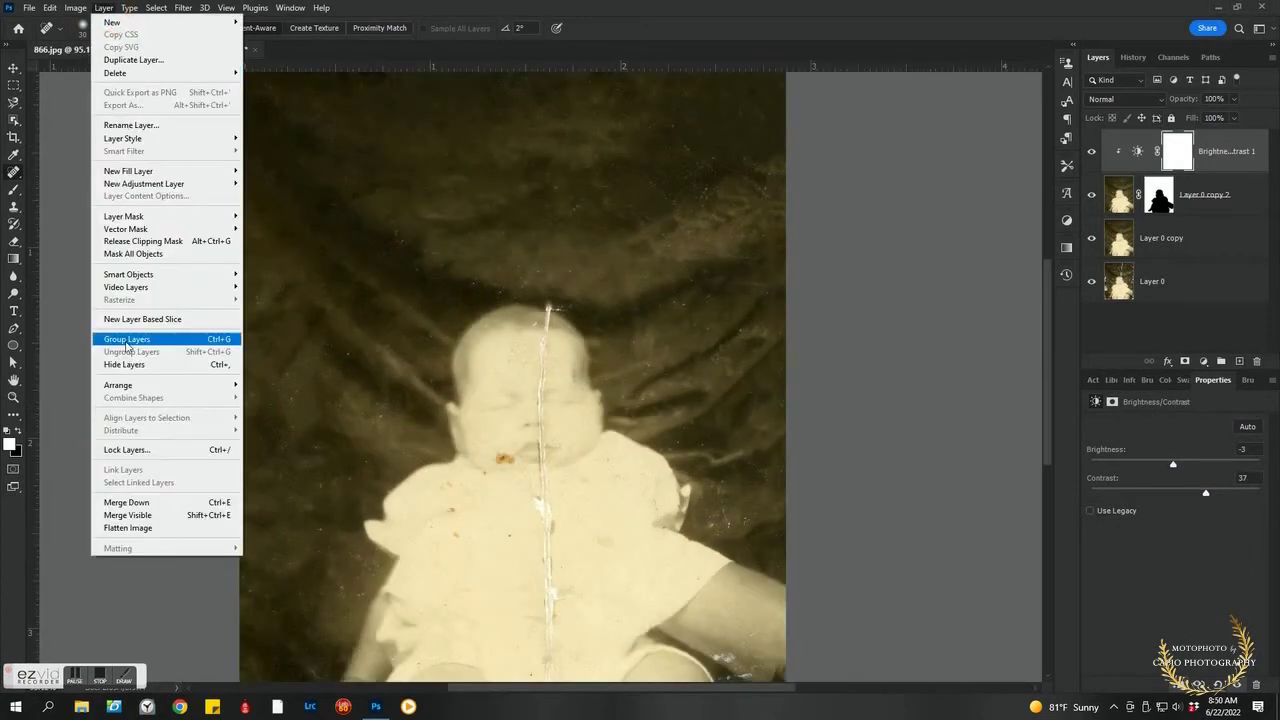
left_click(125, 530)
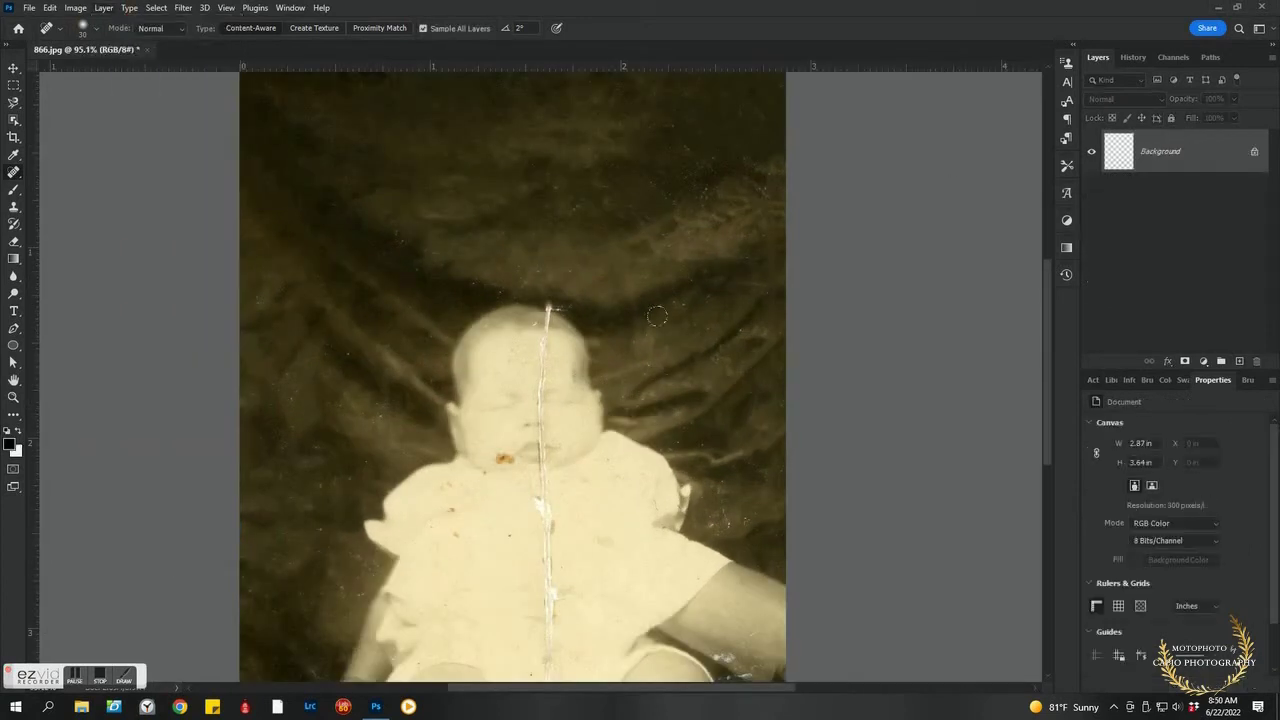
double_click(1160, 151, "alt")
key("ctrl+j")
Clone dark backdrop over the light streak sticking up from the top of the baby's head, using a smaller Clone Stamp brush.
scroll(550, 296, "up", 6, "alt")
key("s")
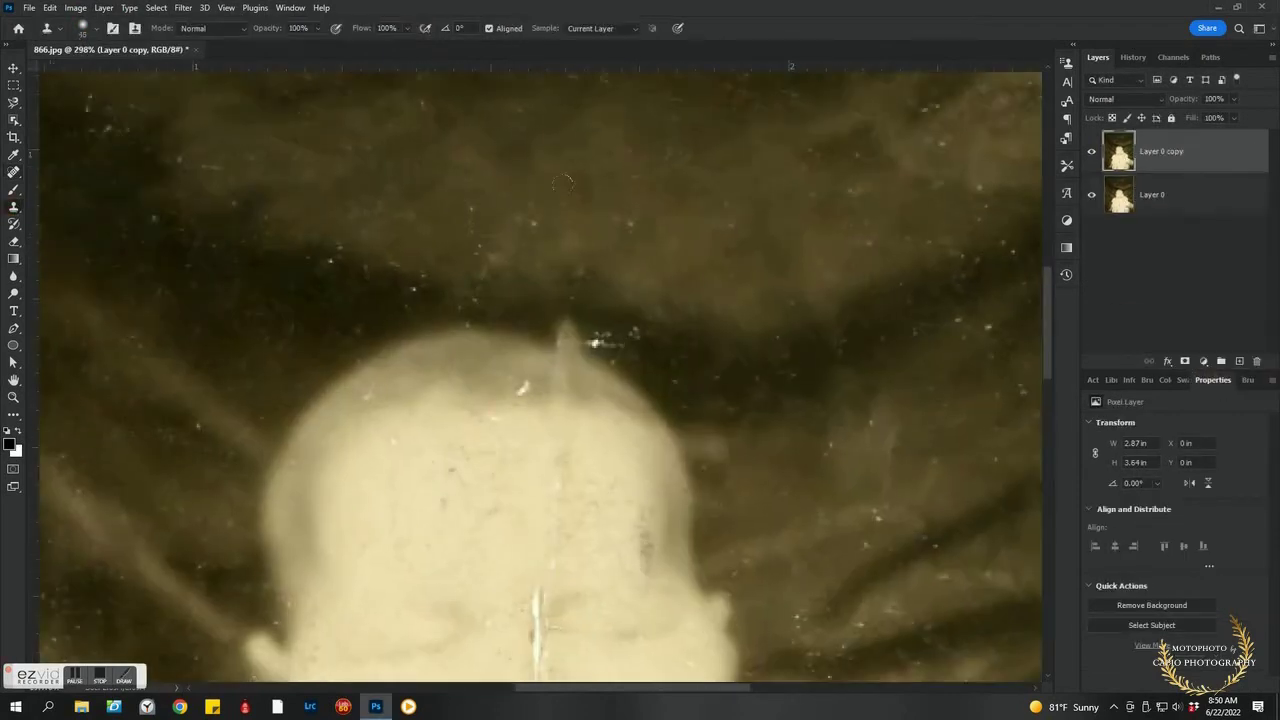
key("[")
key("[")
key("[")
key("[")
key("[")
key("[")
key("[")
key("[")
left_click(545, 318, "alt")
left_click_drag(562, 330, 571, 343)
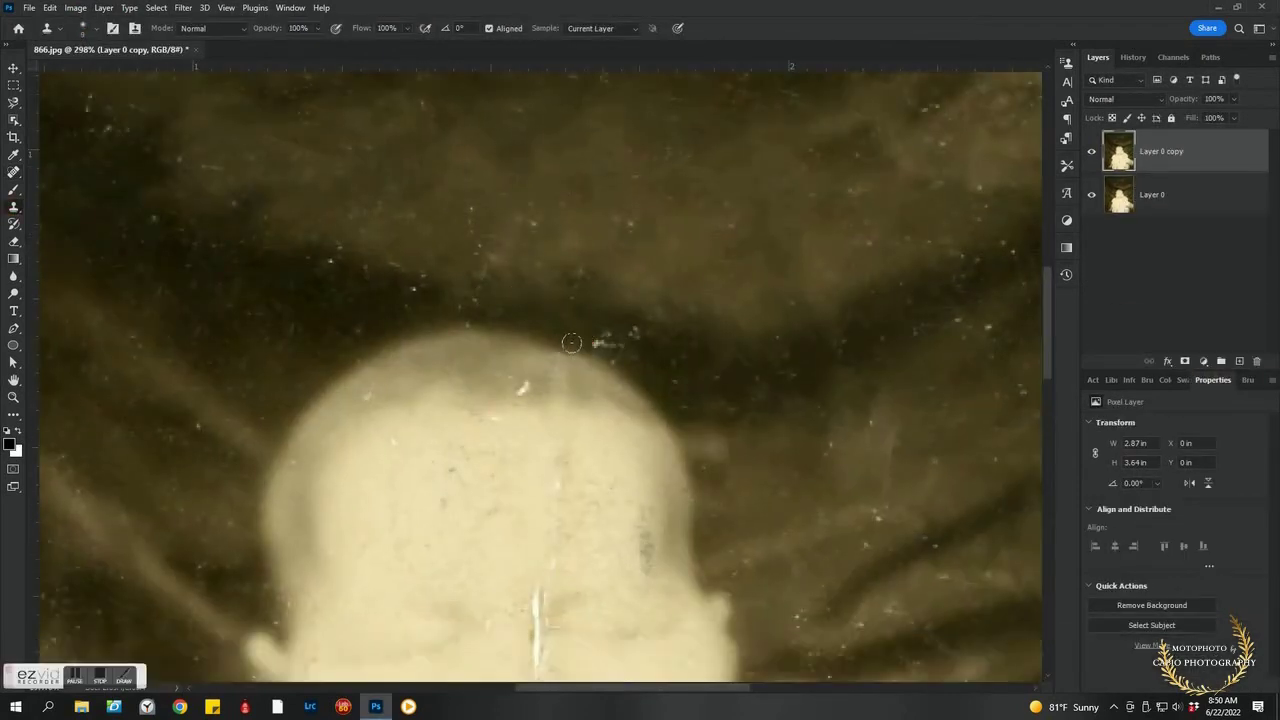
Heal the white crack through the baby's mouth and chin and the brown stains beside the mouth with the Spot Healing Brush.
key("ctrl+0")
scroll(575, 370, "up", 3)
key("j")
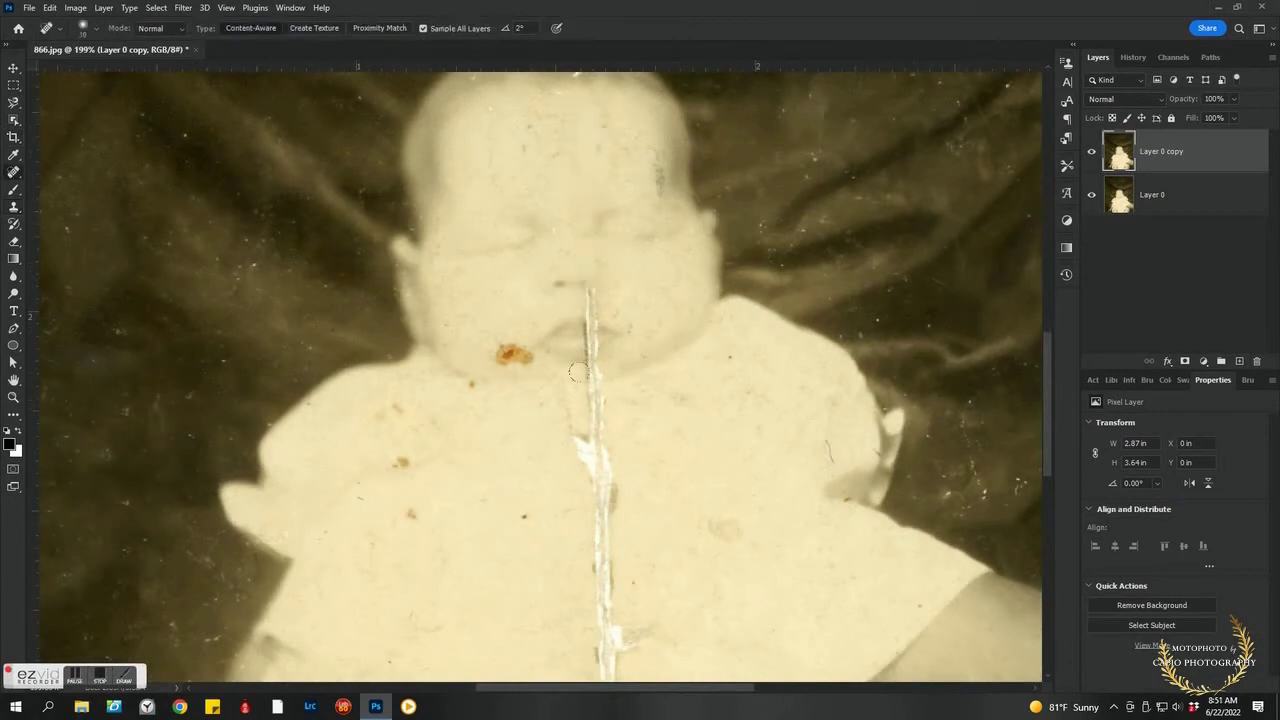
scroll(582, 333, "up", 6, "alt")
left_click_drag(588, 315, 586, 420)
left_click(600, 432)
mouse_move(400, 425)
left_mouse_down()
mouse_move(290, 378)
mouse_move(357, 420)
left_mouse_up()
left_click(195, 515)
left_click(298, 443)
left_click_drag(610, 445, 614, 680)
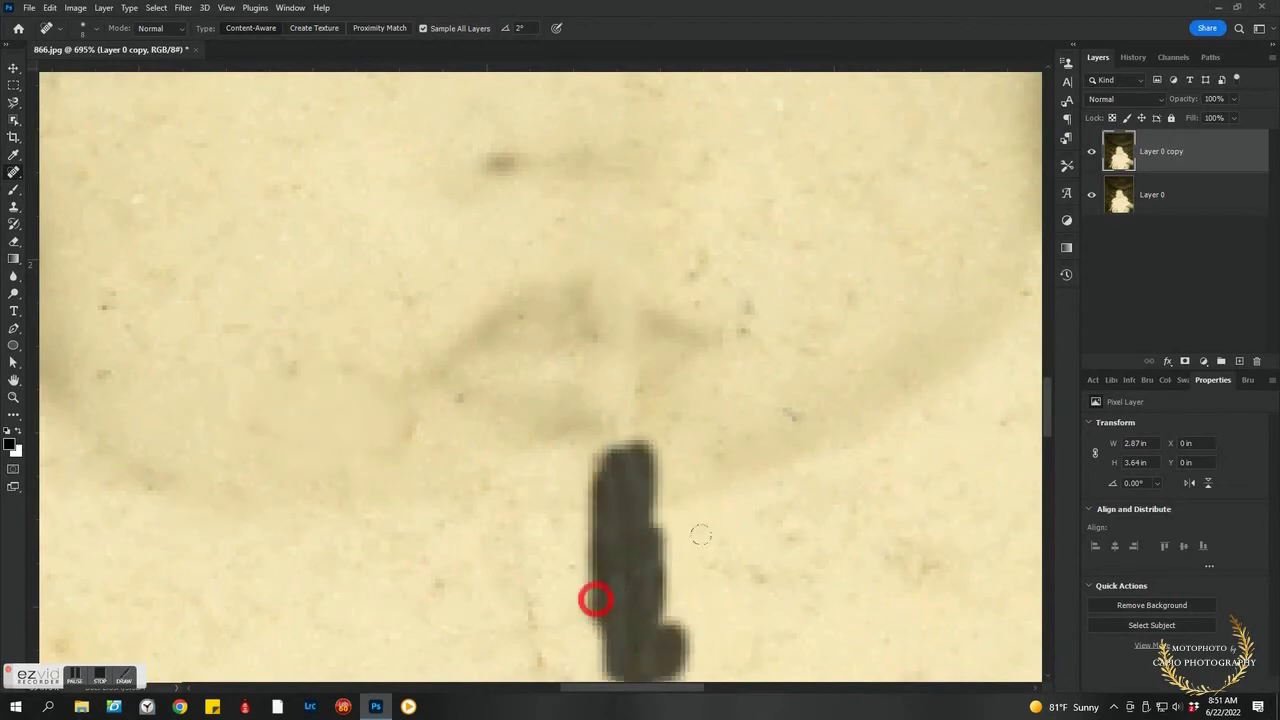
Heal the torn white crack running from below the chin down the chest of the dress.
scroll(700, 531, "down", 6, "alt")
key("bracketleft")
key("space")
left_click_drag(663, 486, 569, 289)
scroll(600, 295, "up", 5, "alt")
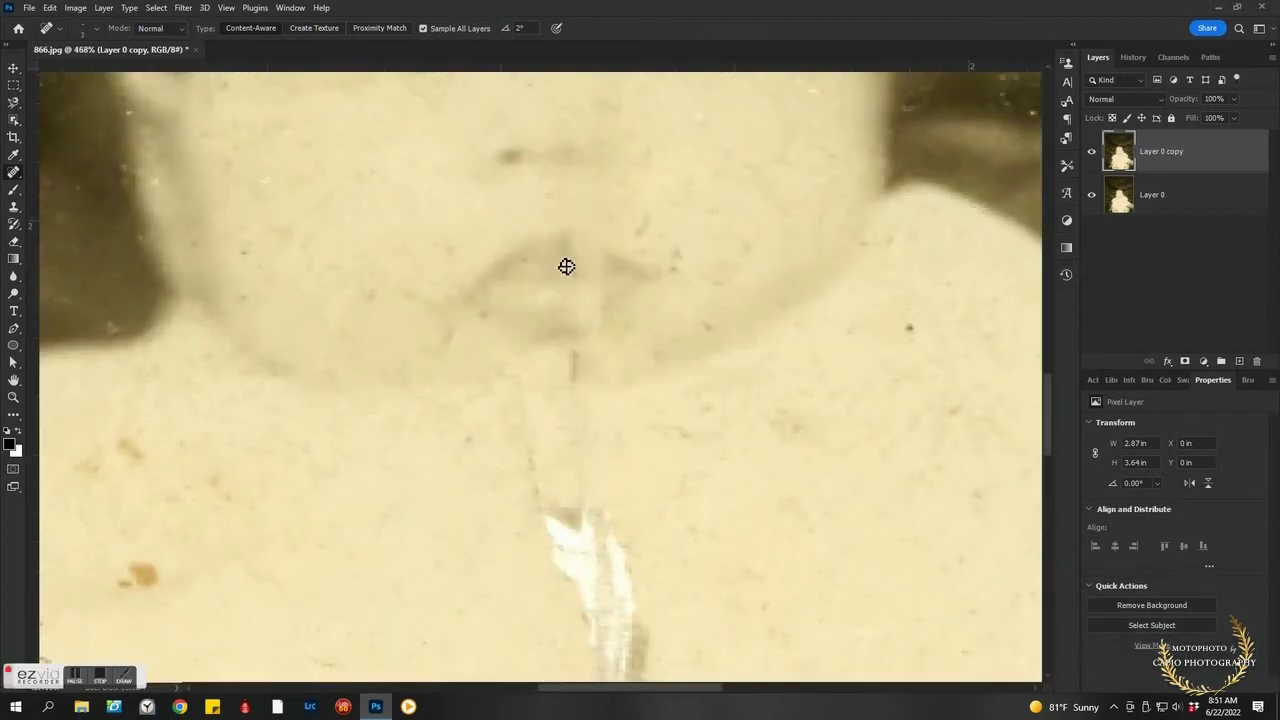
scroll(566, 266, "down", 5)
mouse_move(512, 205)
left_mouse_down()
mouse_move(555, 425)
mouse_move(560, 600)
left_mouse_up()
Heal the dark speck and the brown stains on the upper part of the dress.
left_click(362, 403)
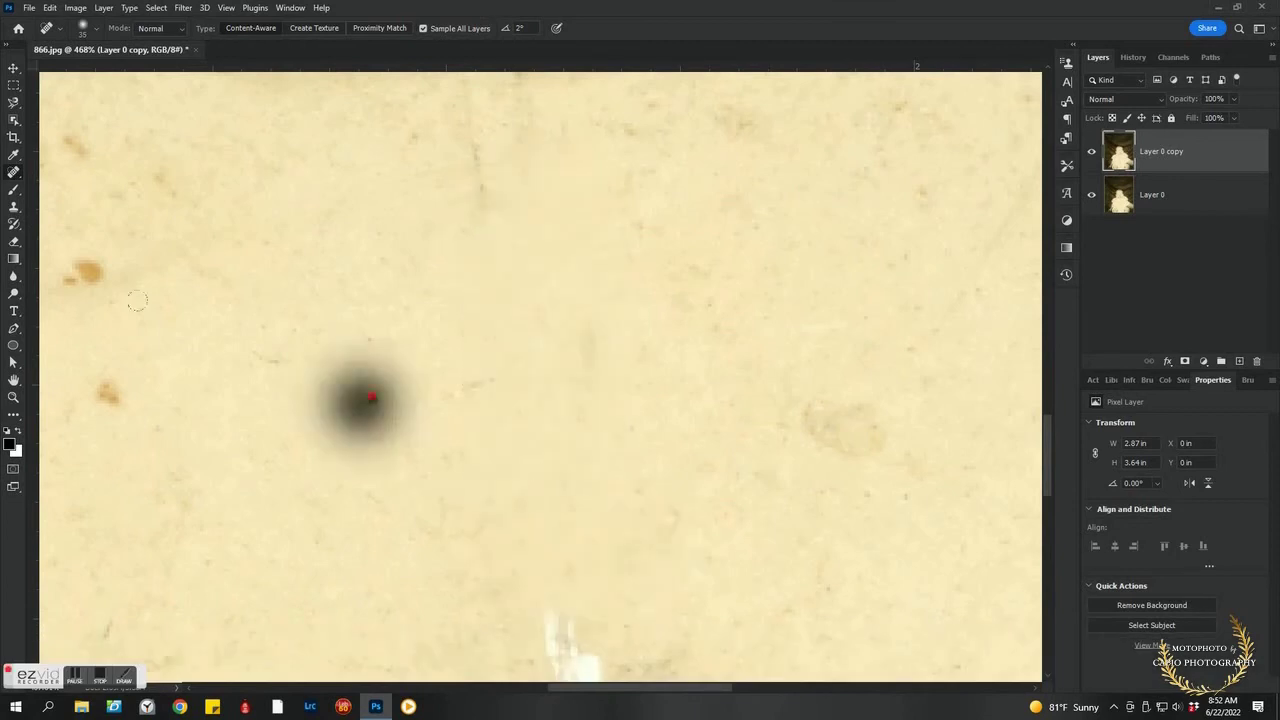
left_click(107, 395)
left_click(86, 274)
left_click_drag(80, 148, 185, 225)
left_click(833, 432)
Heal the remaining white crack down the lower front of the dress.
key("space")
left_click_drag(764, 346, 720, 90)
mouse_move(525, 290)
left_mouse_down()
mouse_move(530, 570)
mouse_move(500, 420)
left_mouse_up()
key("space")
left_click_drag(520, 320, 515, 570)
Heal the small specks on the lower front of the dress between the baby's knees.
left_click(807, 541)
left_click(951, 498)
left_click(466, 210)
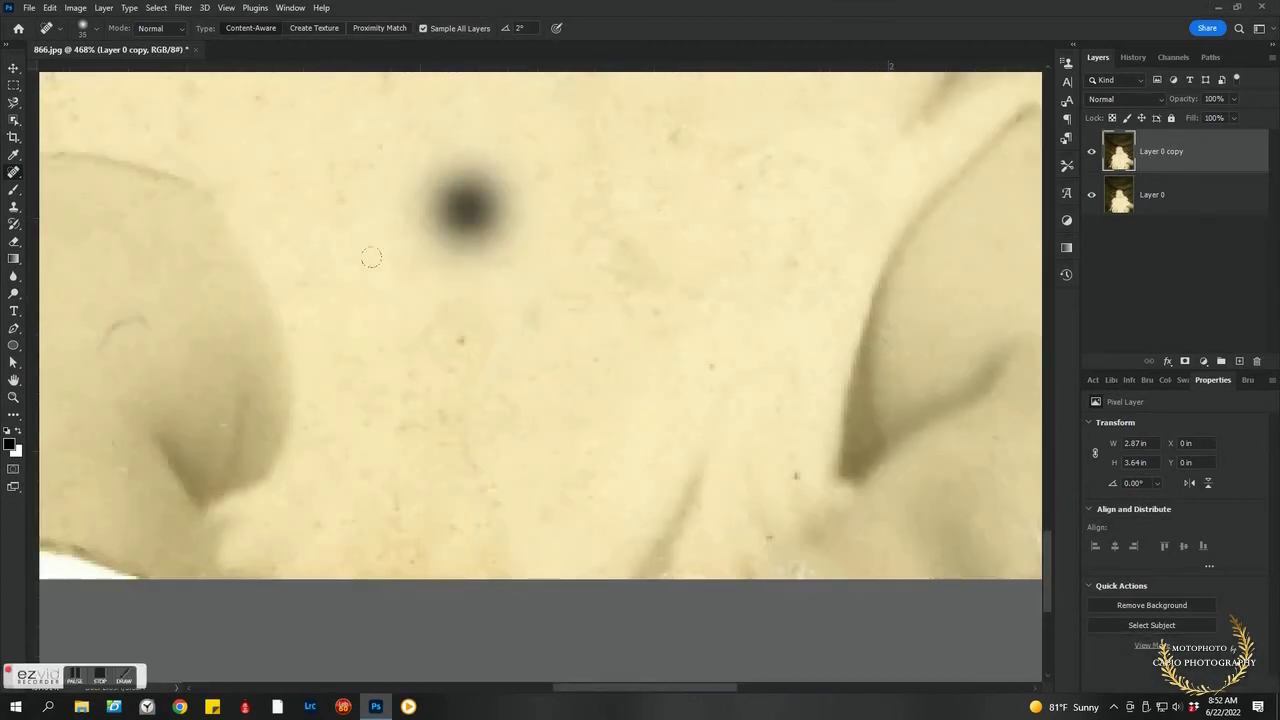
left_click(468, 337)
left_click(715, 354)
Heal the white tear at the bottom of the left leg and the white scratches on the right knee and leg.
scroll(683, 459, "down", 3)
left_click(314, 357)
left_click_drag(270, 360, 280, 460)
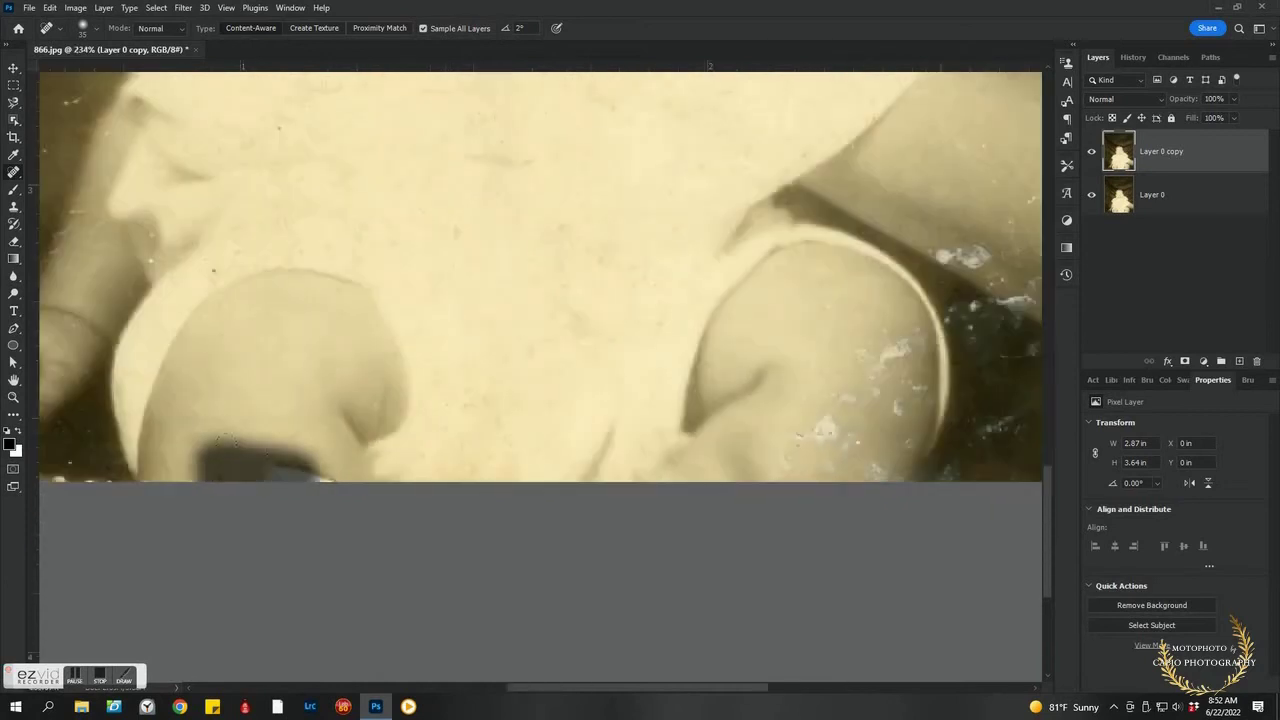
left_click_drag(850, 400, 885, 470)
mouse_move(860, 404)
left_mouse_down()
mouse_move(885, 440)
mouse_move(820, 410)
left_mouse_up()
left_click(13, 155)
left_click(13, 172)
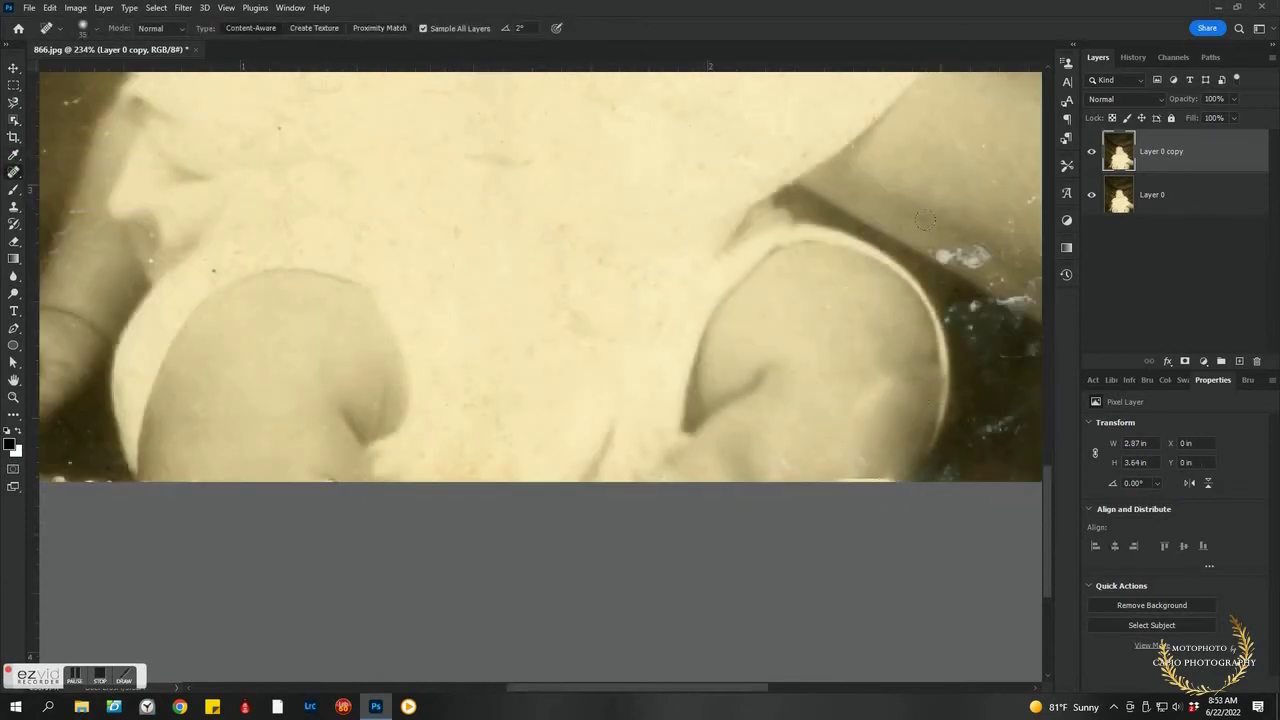
Heal the white damage on the lower right arm and in the dark backdrop beside the right leg, and ready the Clone Stamp.
left_click_drag(955, 258, 1023, 186)
mouse_move(985, 292)
left_mouse_down()
mouse_move(1000, 305)
mouse_move(940, 300)
mouse_move(1020, 365)
mouse_move(920, 470)
left_mouse_up()
key("s")
key("alt")
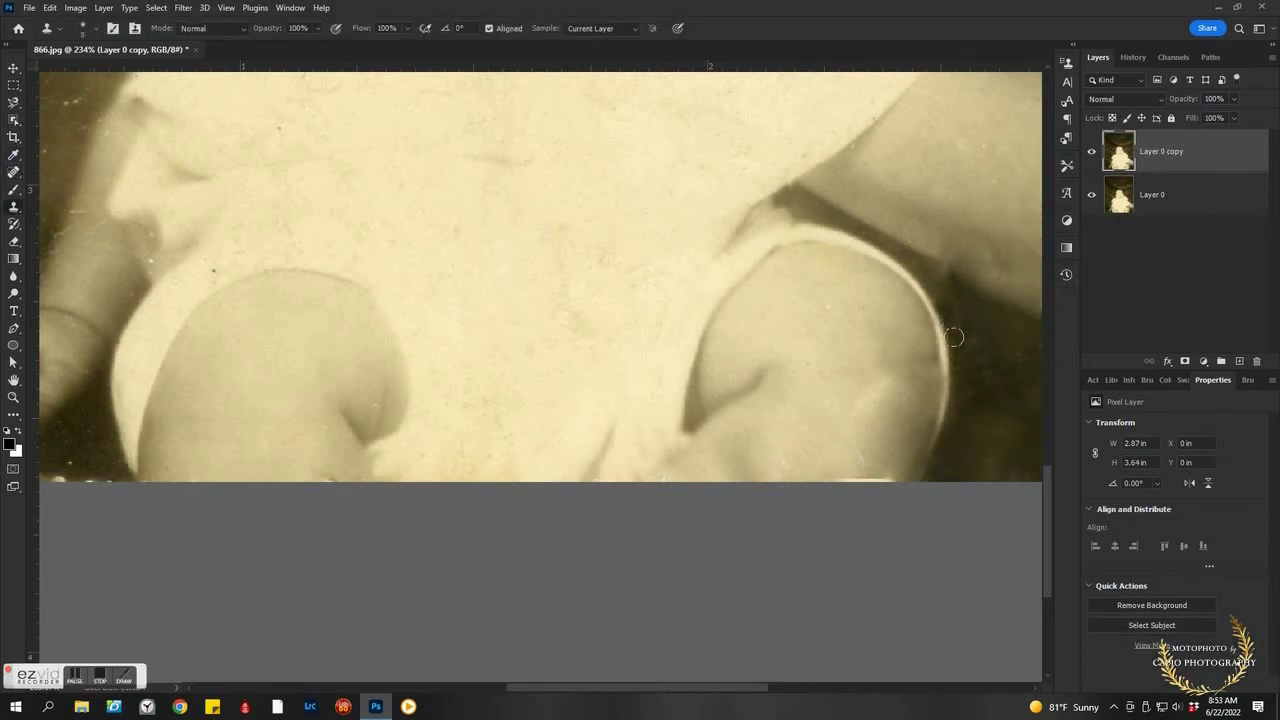
Heal the white specks in the backdrop to the right of the baby's shoulder and sleeve.
scroll(945, 313, "down", 5)
scroll(657, 460, "up", 6)
key("j")
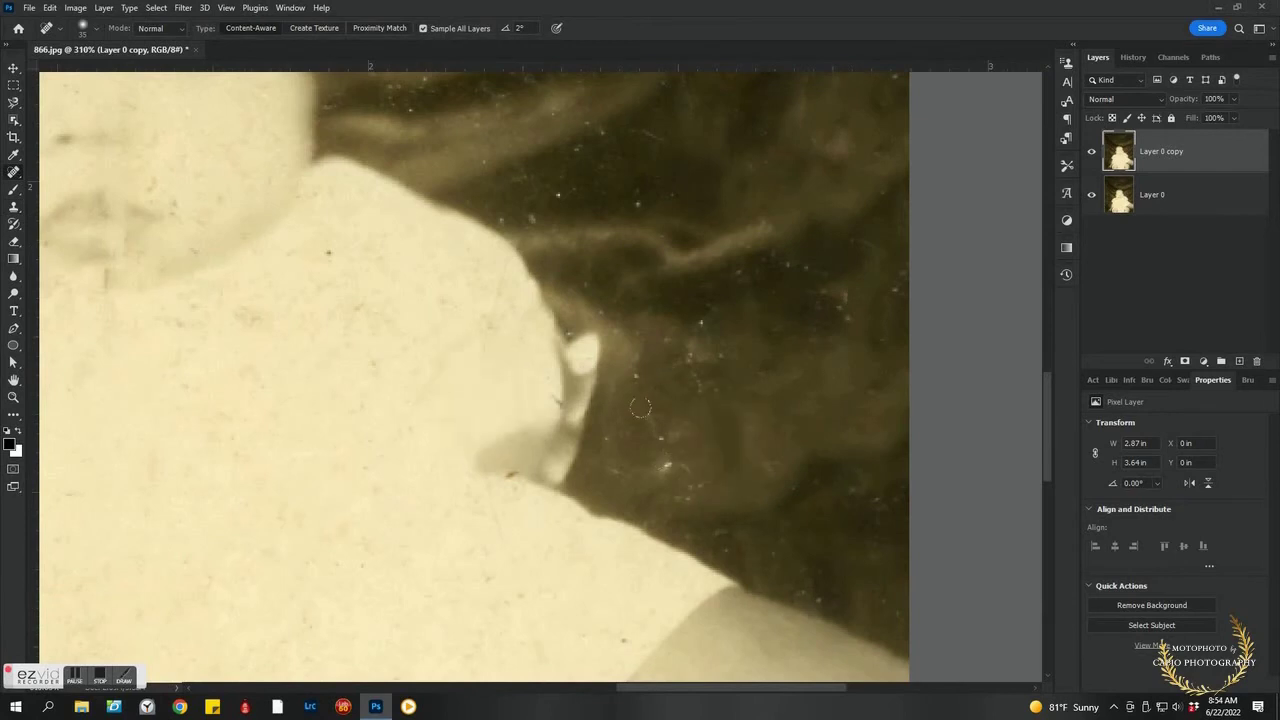
left_click(760, 262)
left_click(831, 312)
left_click(888, 288)
left_click(567, 203)
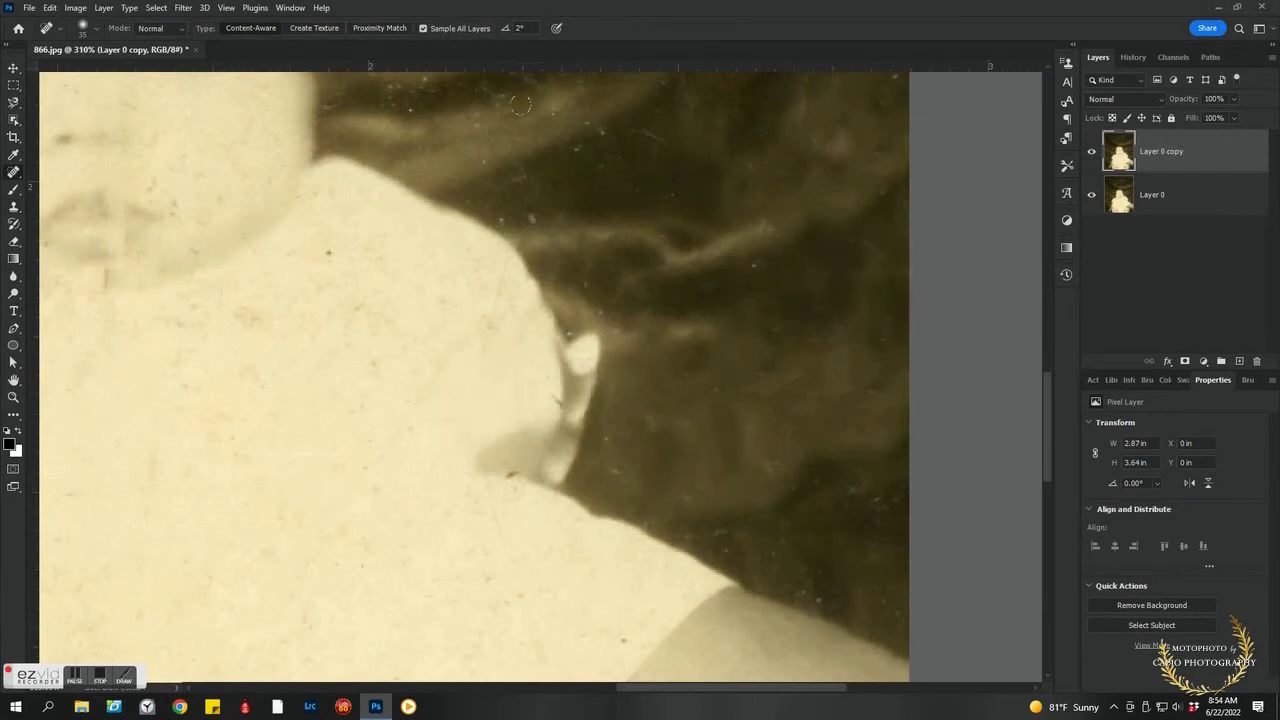
left_click(525, 211)
left_click(593, 295)
Heal the specks in the backdrop folds to the right of the baby's face.
scroll(562, 261, "up", 2)
left_click(486, 257)
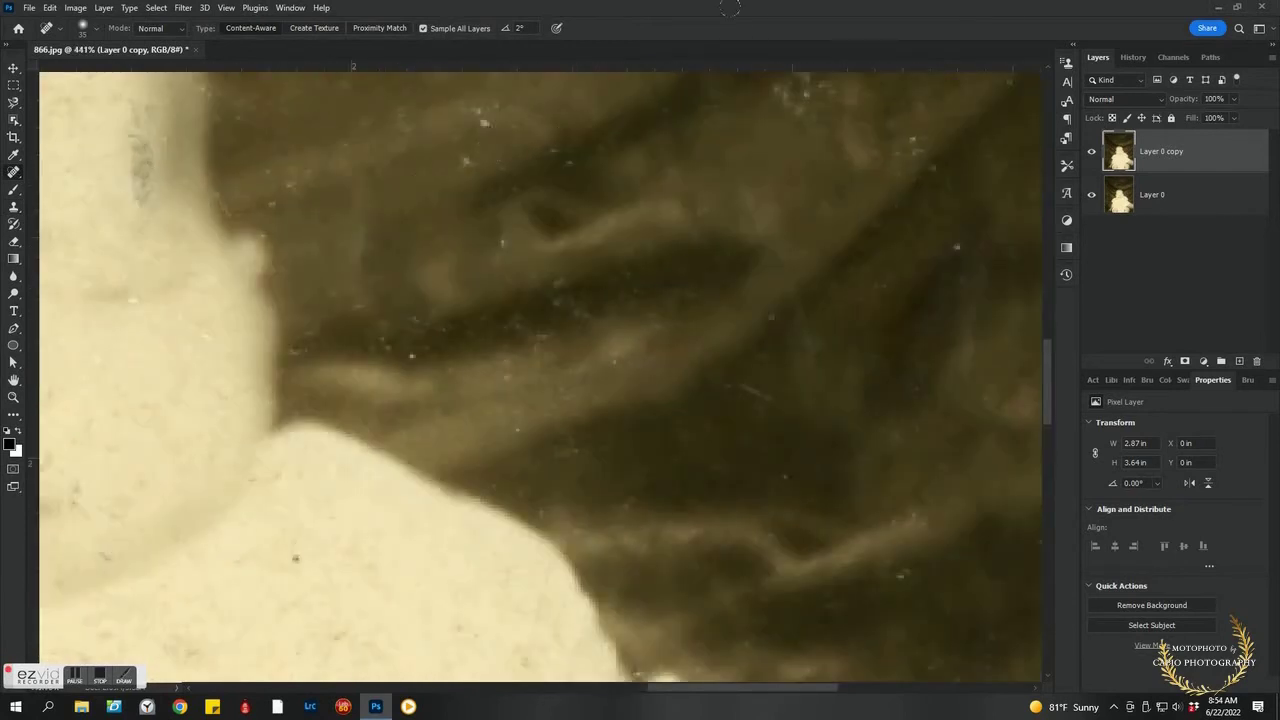
left_click_drag(521, 125, 360, 133)
left_click(430, 398)
key("ctrl+0")
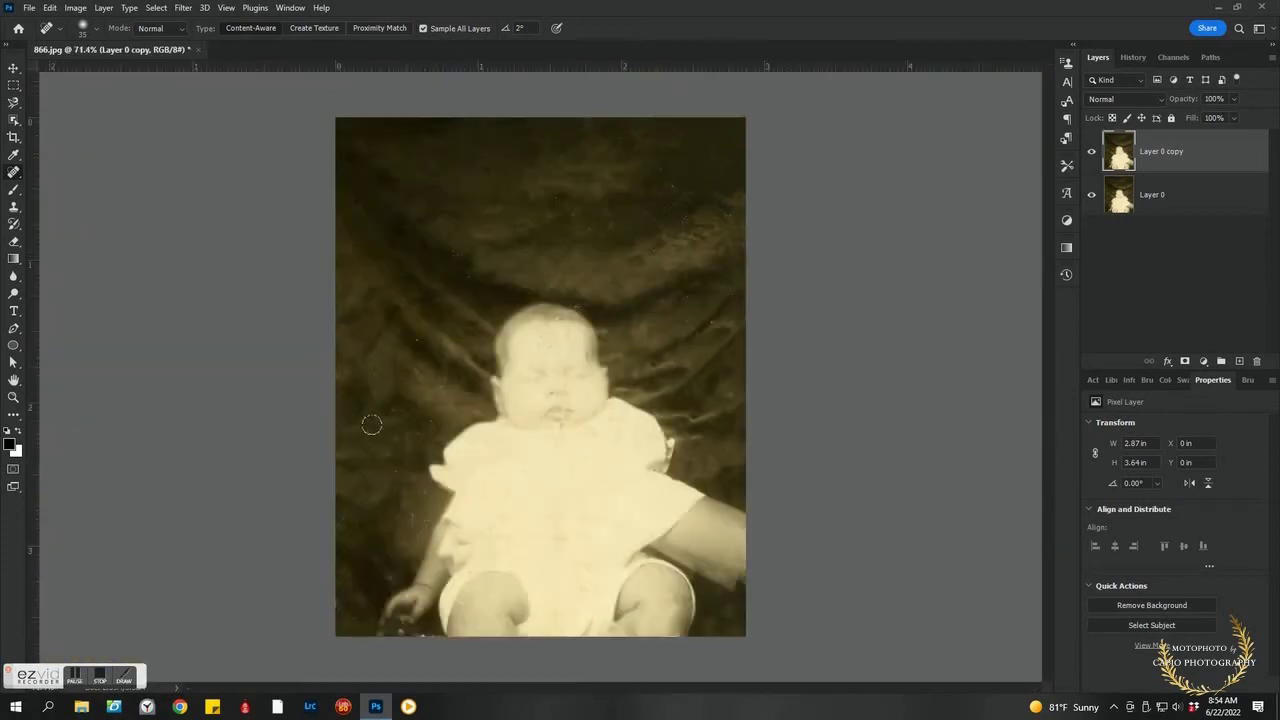
left_click(156, 7)
left_click(200, 164)
left_click(1185, 362)
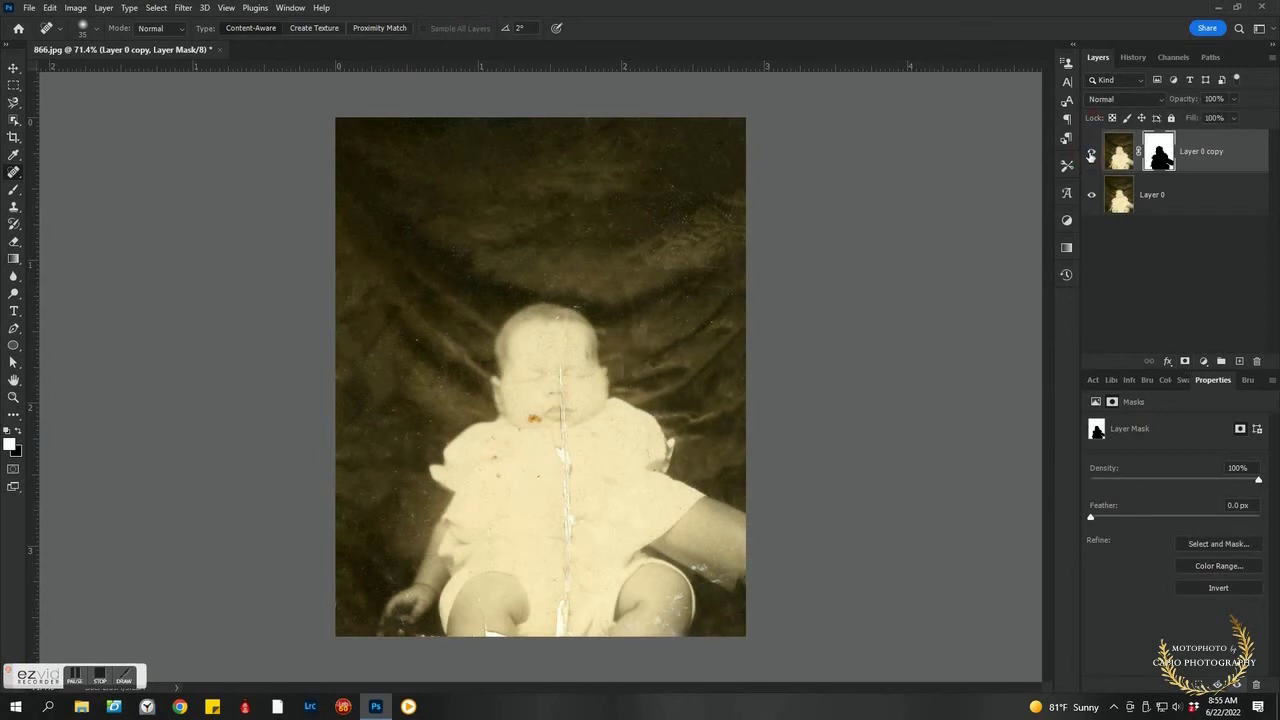
key("ctrl+z")
key("ctrl+z")
key("ctrl+z")
Duplicate the healed layer, select the baby as subject and hide the selection with a layer mask.
key("ctrl+j")
left_click(156, 7)
left_click(157, 162)
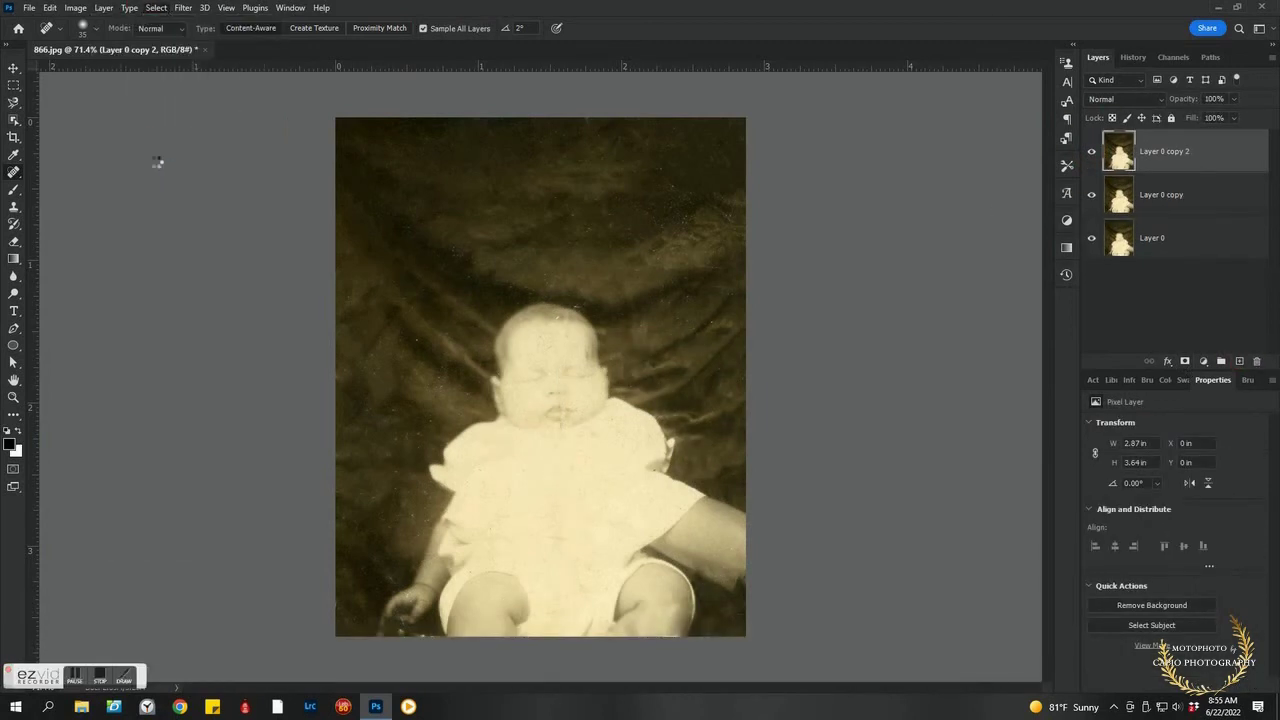
key("alt+l")
key("m")
key("h")
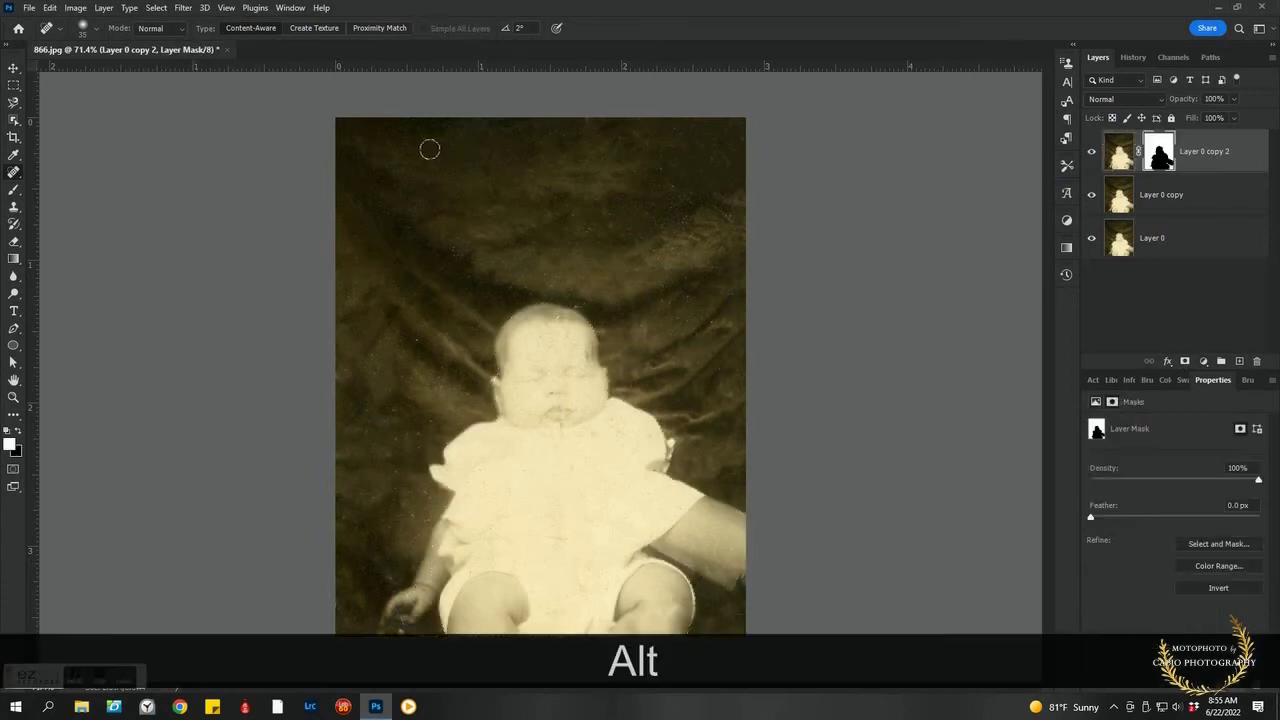
Apply the Dust & Scratches filter with a threshold of 5 levels to the backdrop layer's mask.
left_click(156, 7)
mouse_move(183, 7)
mouse_move(246, 208)
left_click(362, 243)
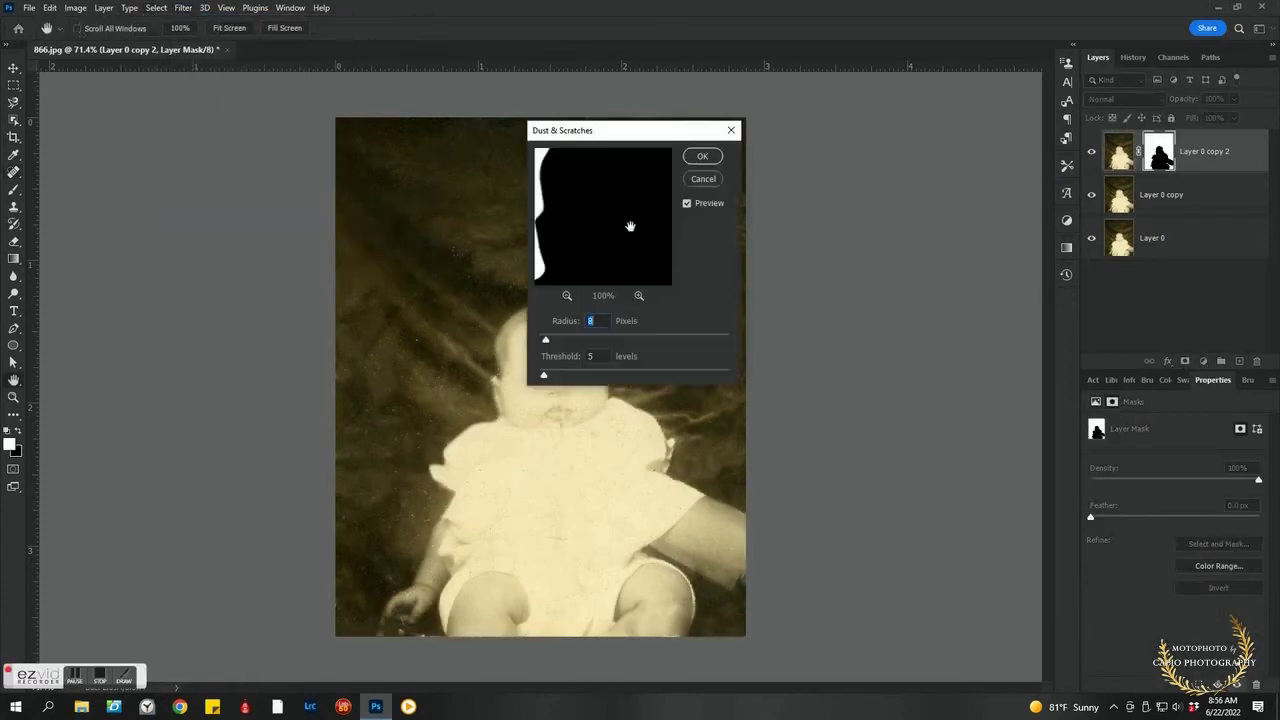
left_click(700, 155)
Soften the backdrop layer's mask with a Gaussian Blur of 6.8 pixels radius.
left_click(103, 7)
mouse_move(183, 7)
mouse_move(191, 178)
left_click(385, 226)
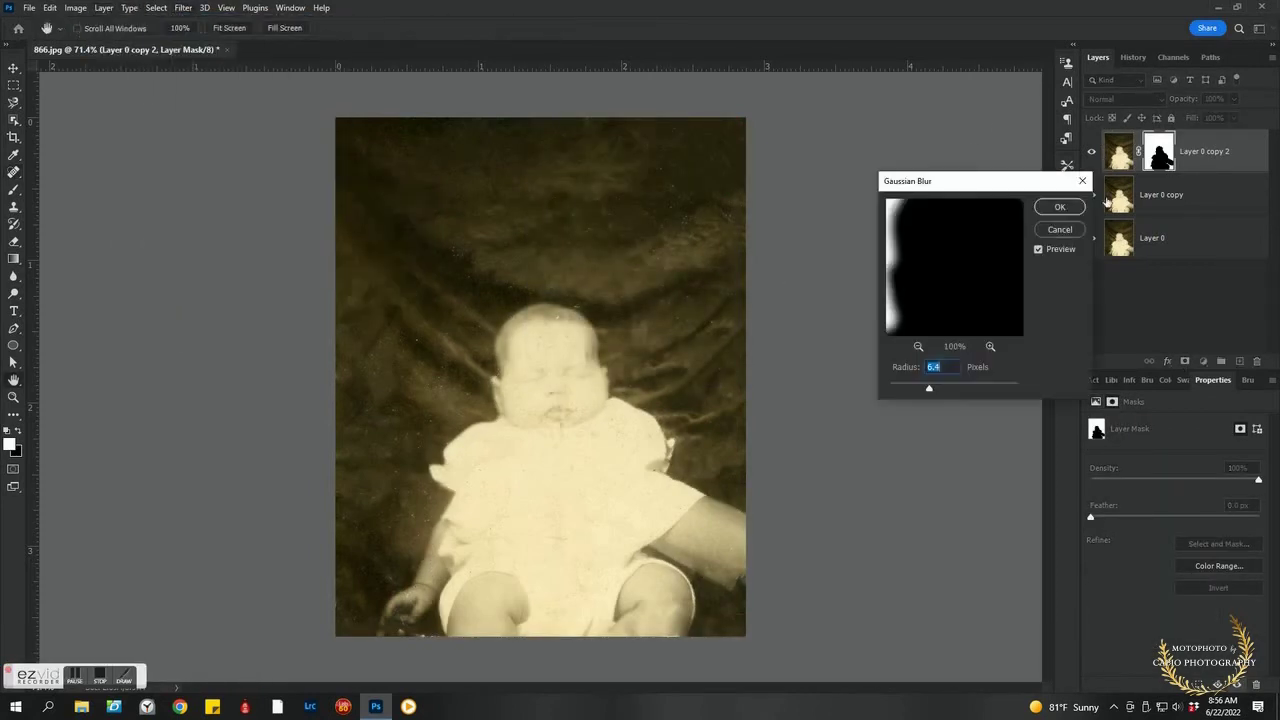
mouse_move(930, 362)
left_mouse_down()
mouse_move(960, 388)
mouse_move(935, 388)
left_mouse_up()
left_click(1060, 207)
key("j")
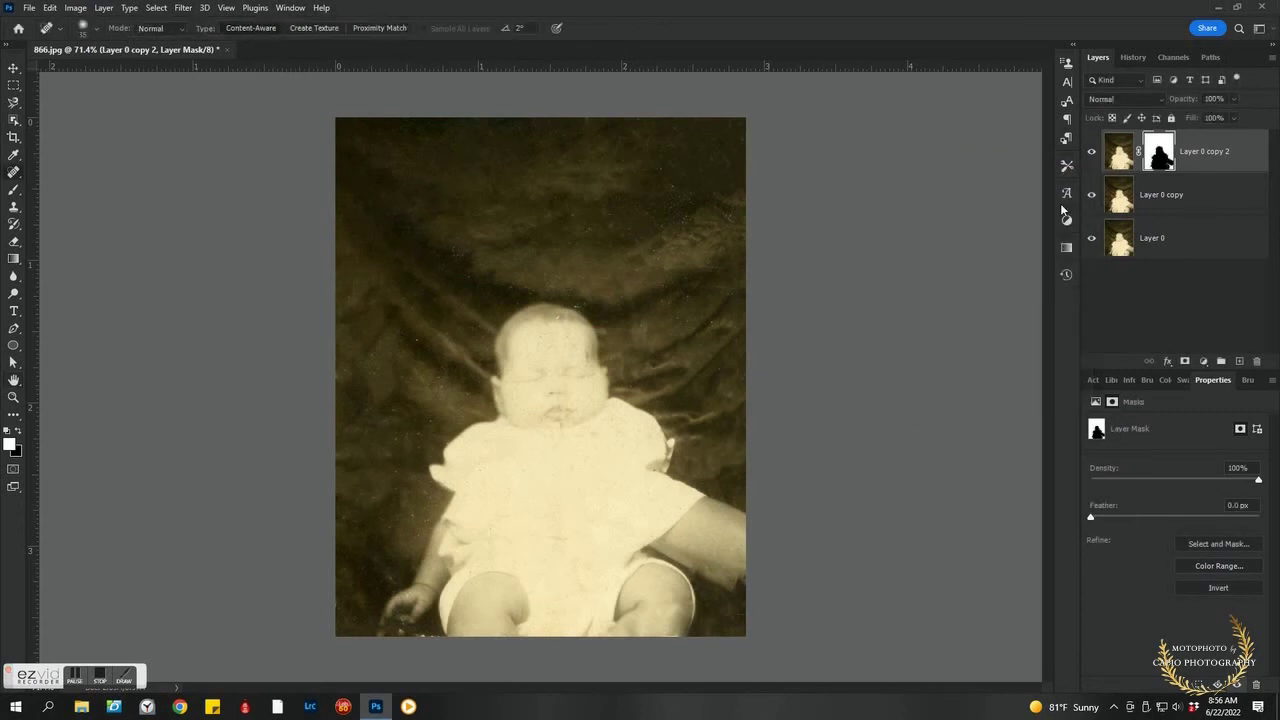
Blur the masked backdrop layer's image with a 6.8 pixel Gaussian Blur and lower the layer's opacity to 49%.
left_click(156, 7)
mouse_move(183, 7)
mouse_move(191, 178)
left_click(385, 226)
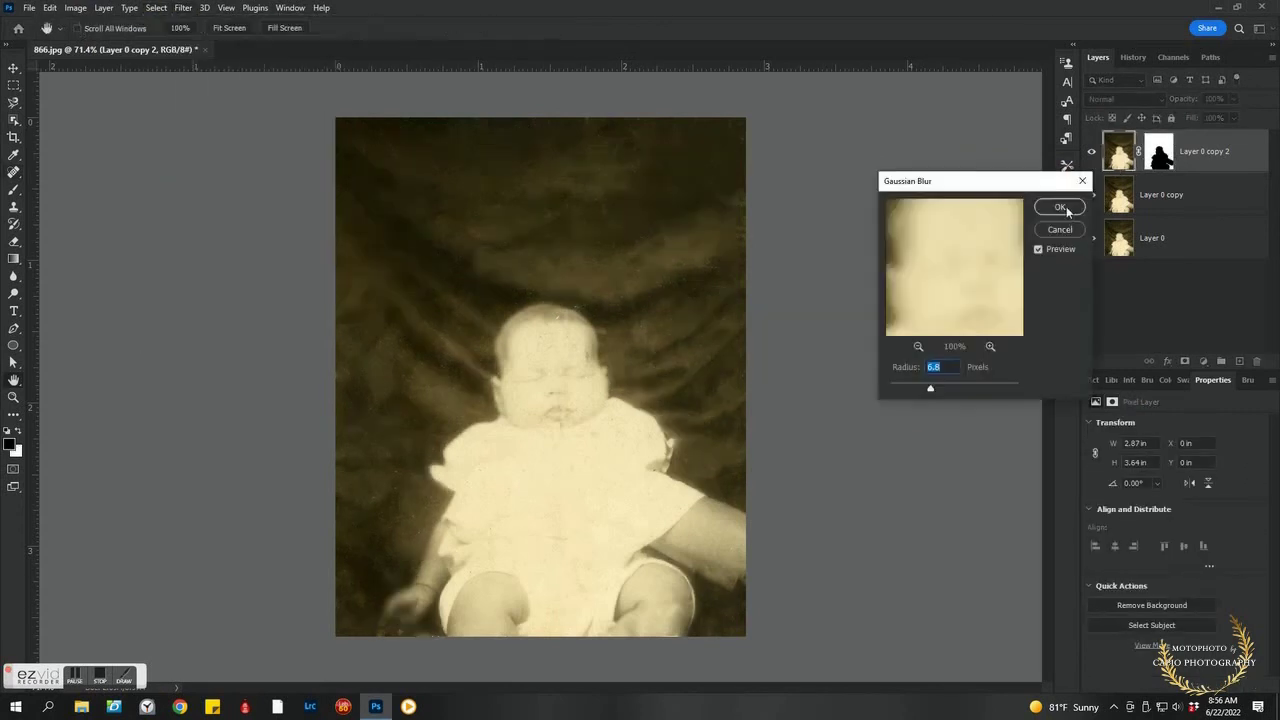
left_click(1052, 207)
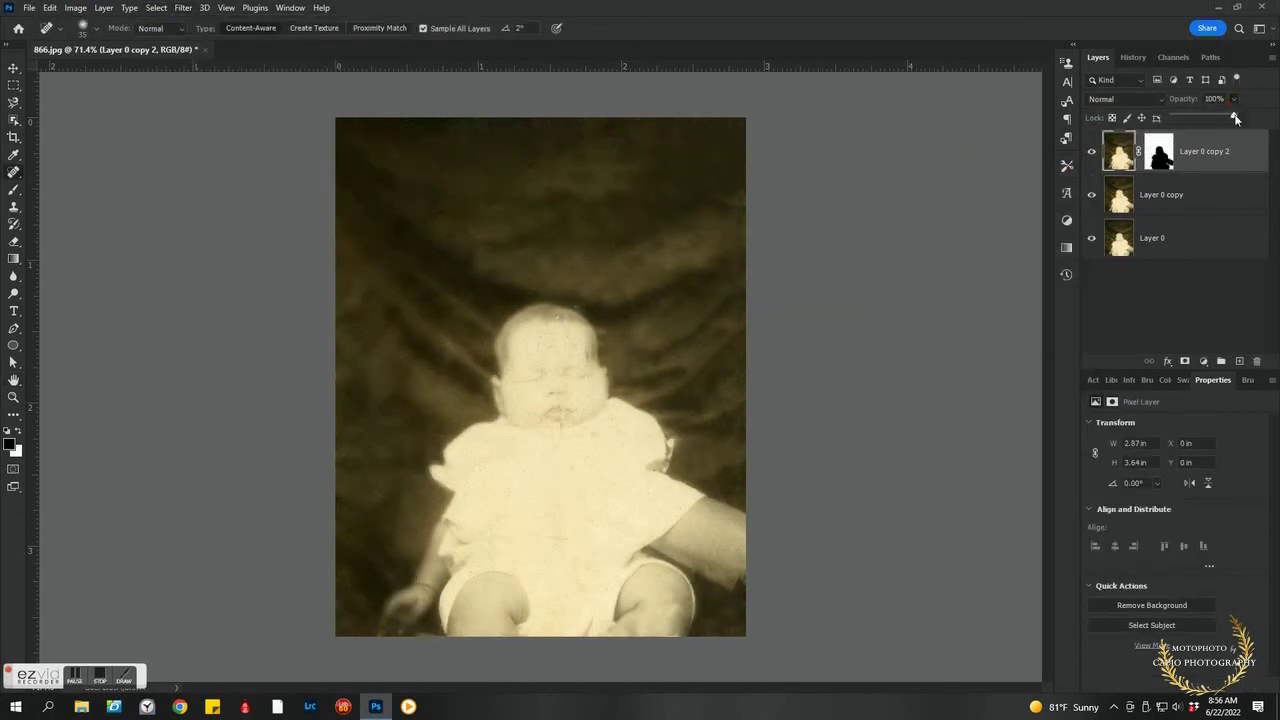
left_click_drag(1204, 118, 1203, 118)
Merge all visible layers into a new top layer and heal the dark patch and specks on the baby's forehead.
scroll(558, 331, "up", 5)
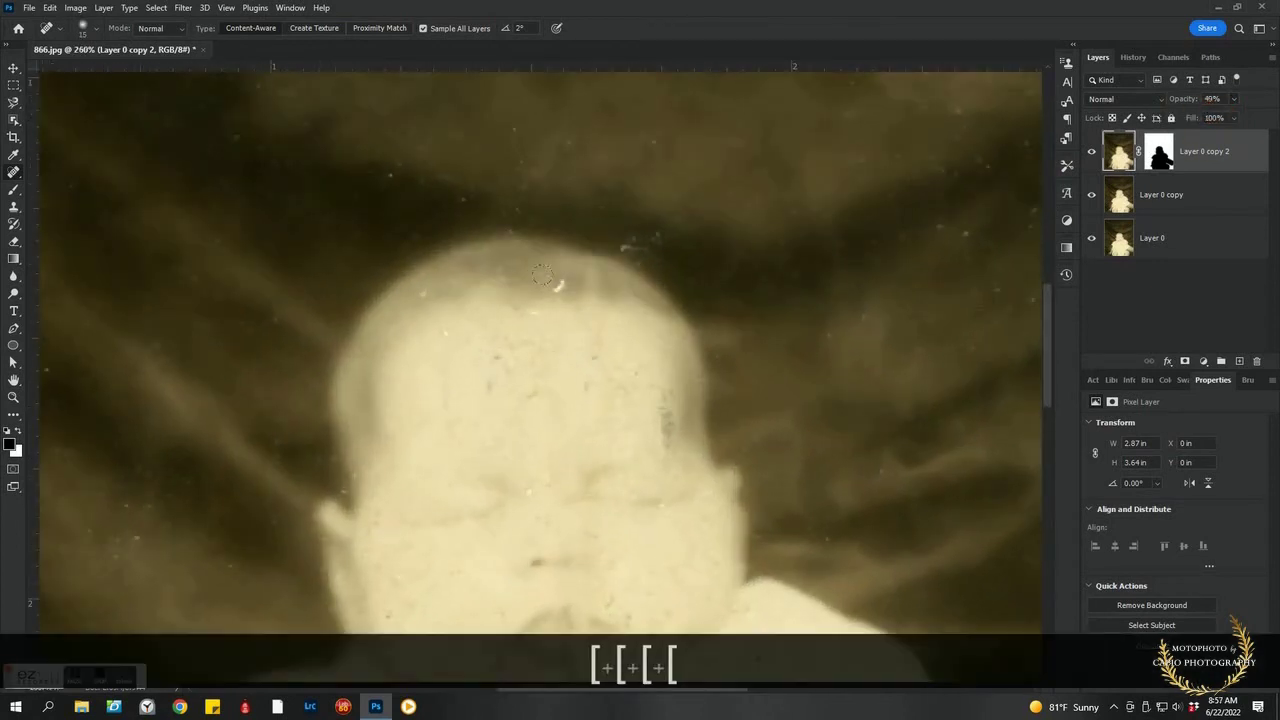
key("ctrl+shift+alt+e")
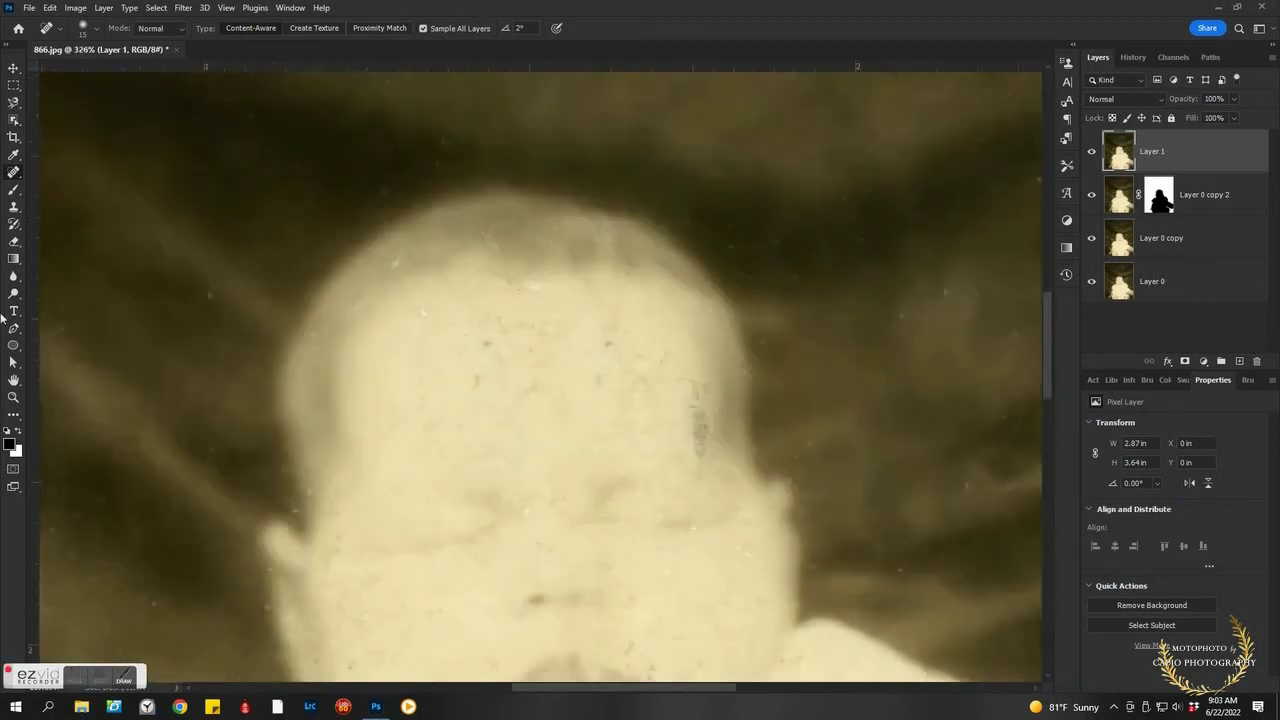
left_click_drag(697, 382, 697, 445)
mouse_move(615, 365)
left_mouse_down()
mouse_move(578, 322)
mouse_move(600, 392)
left_mouse_up()
left_click(500, 329)
Hide and reshow the layers above the bottom one to compare the restoration with the unhealed photo.
key("ctrl+0")
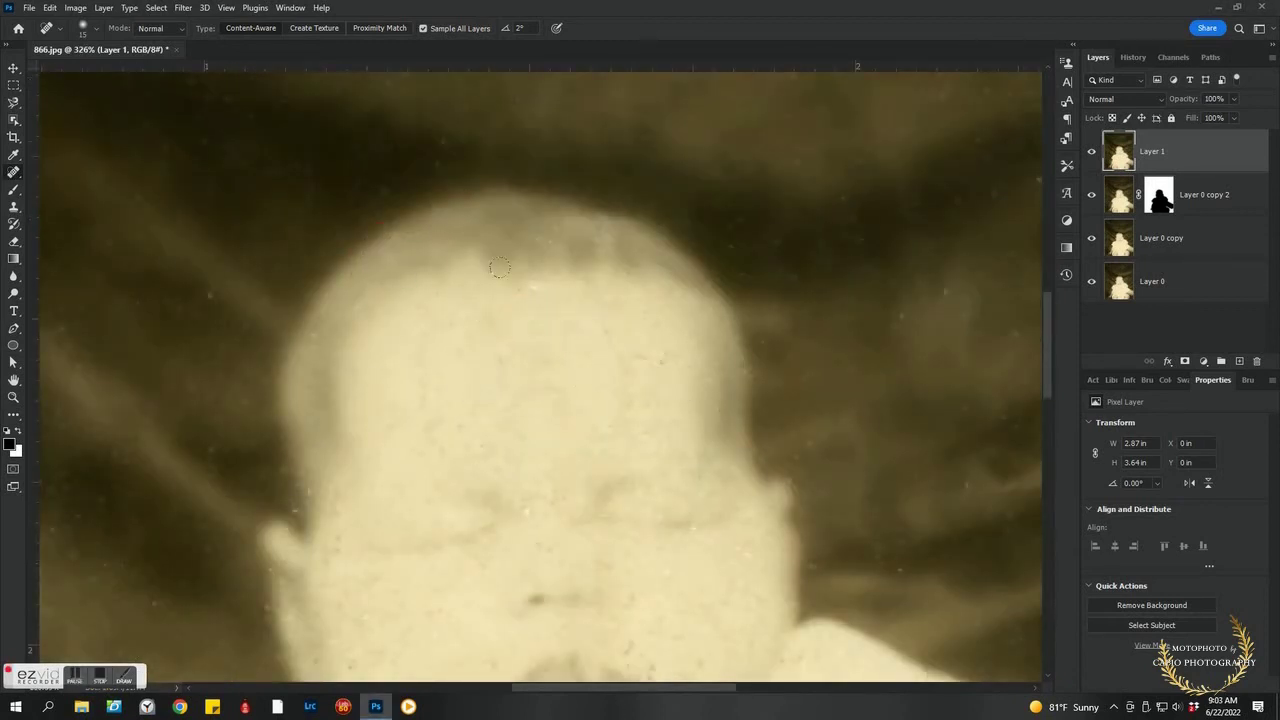
left_click_drag(1091, 238, 1095, 145)
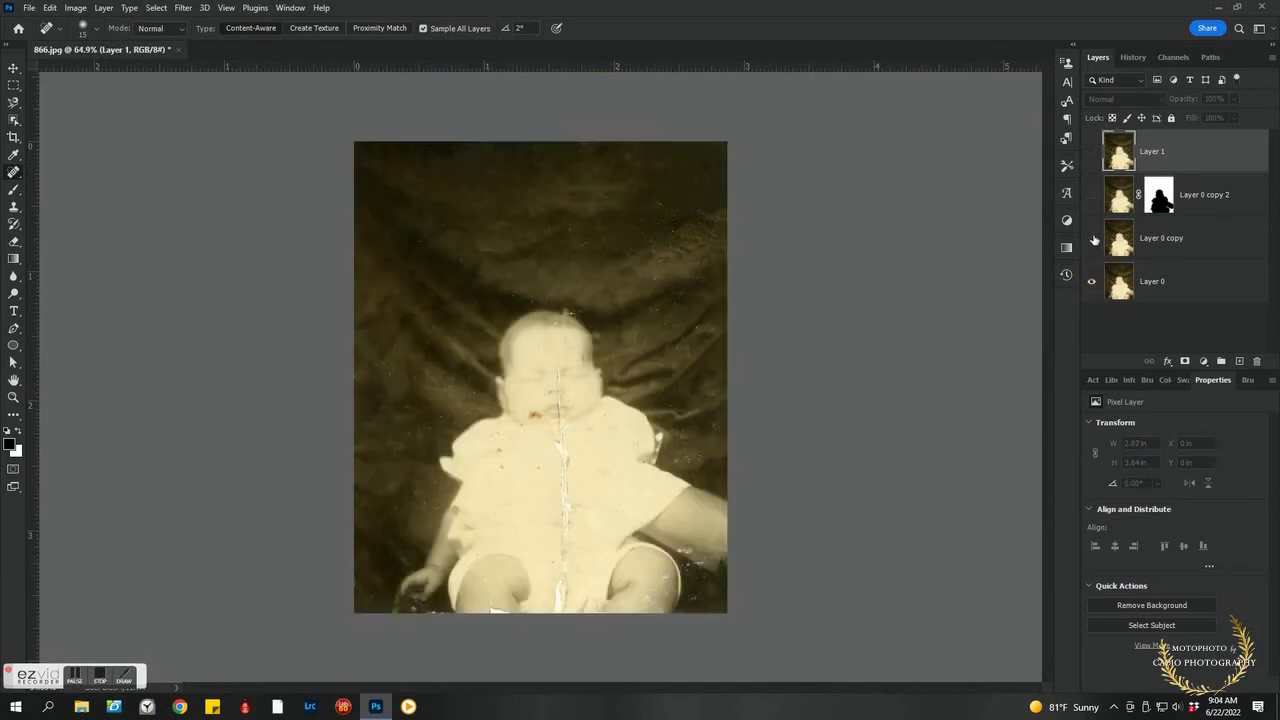
left_click_drag(1094, 250, 1092, 155)
Heal the remaining specks on the baby's face around the nose and cheek.
scroll(555, 410, "up", 6)
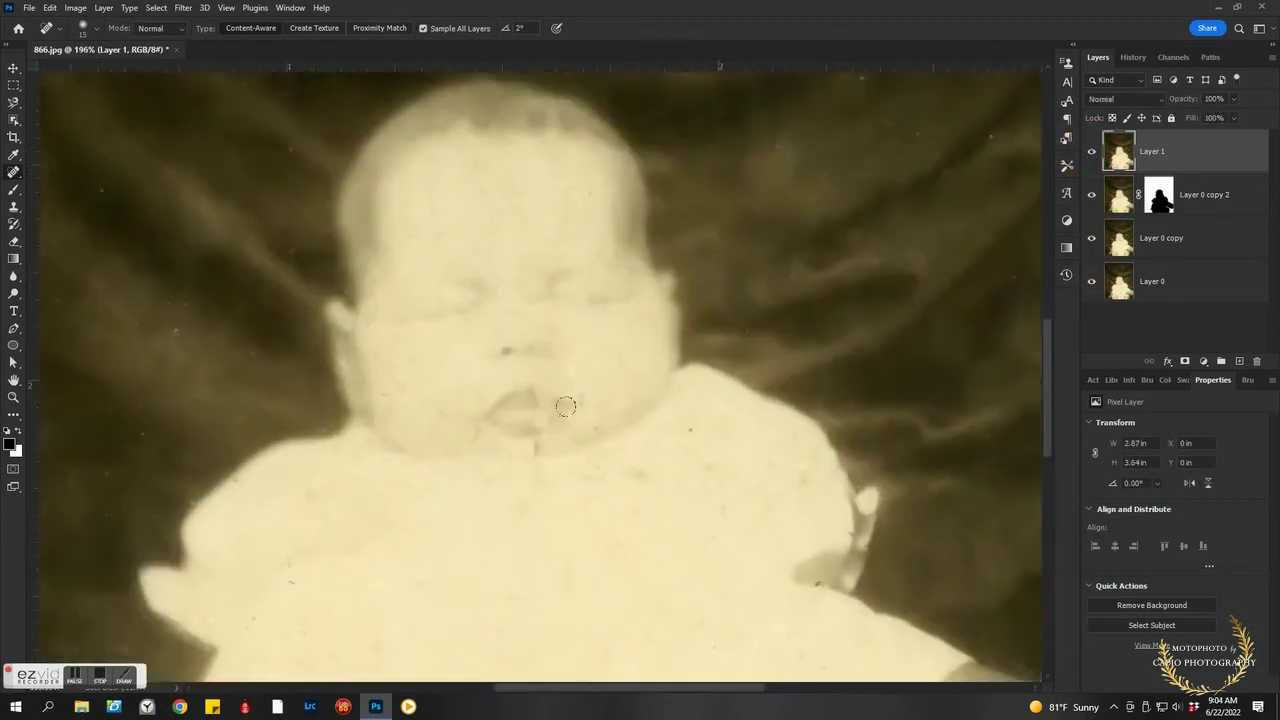
left_click(543, 320)
left_click(461, 516)
left_click(296, 465)
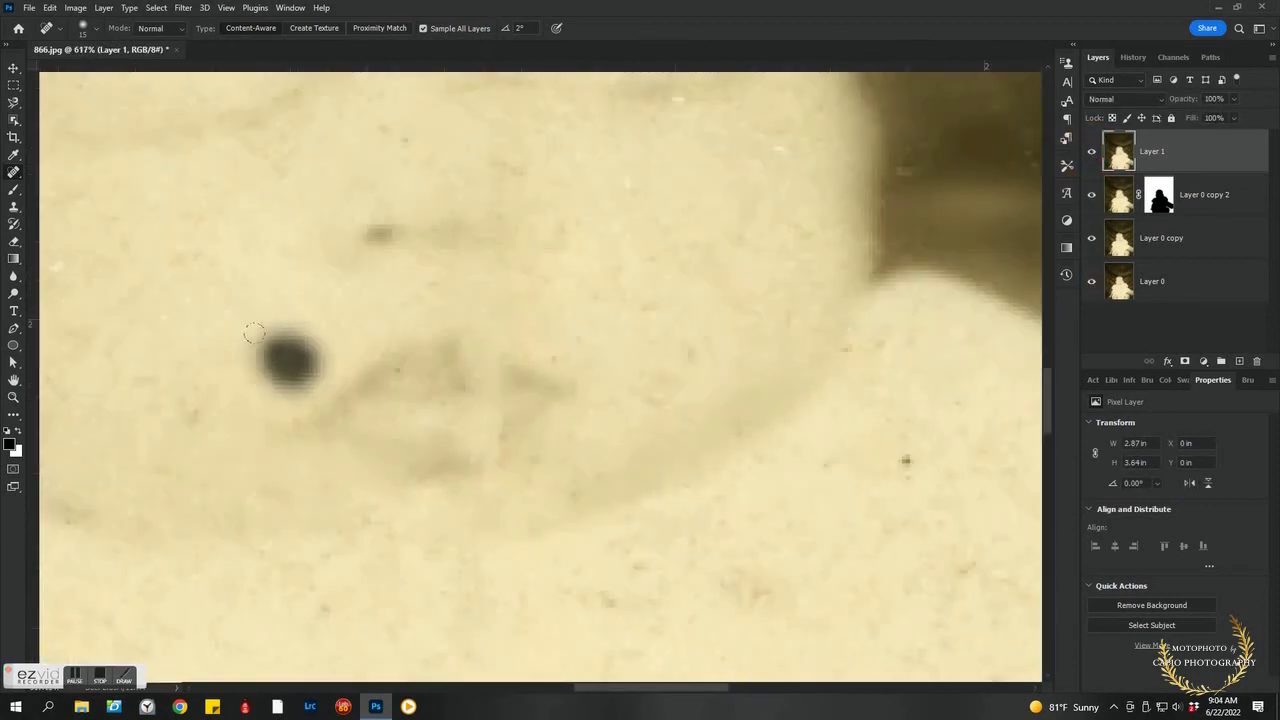
Compare the restored photo with its originally opened history state and return to the current version.
scroll(163, 363, "down", 10)
left_click(1133, 57)
scroll(1247, 139, "up", 5)
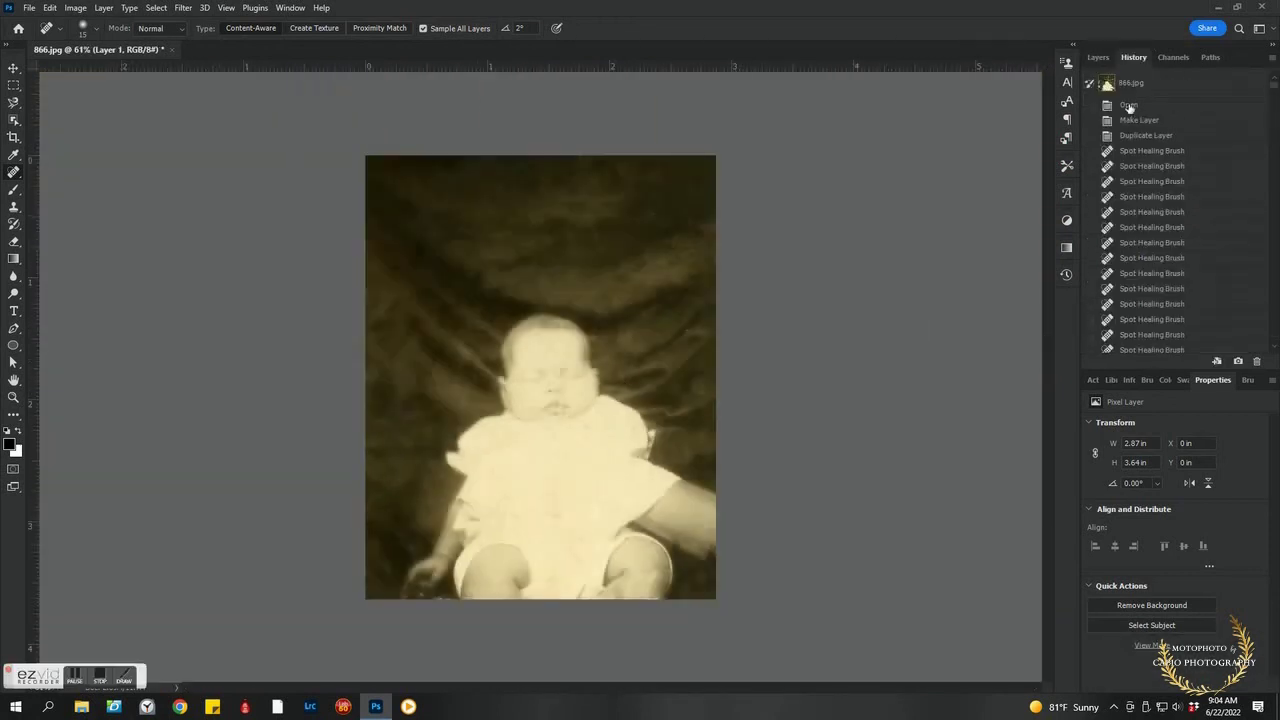
left_click(1150, 108)
left_click(1099, 58)
key("ctrl+z")
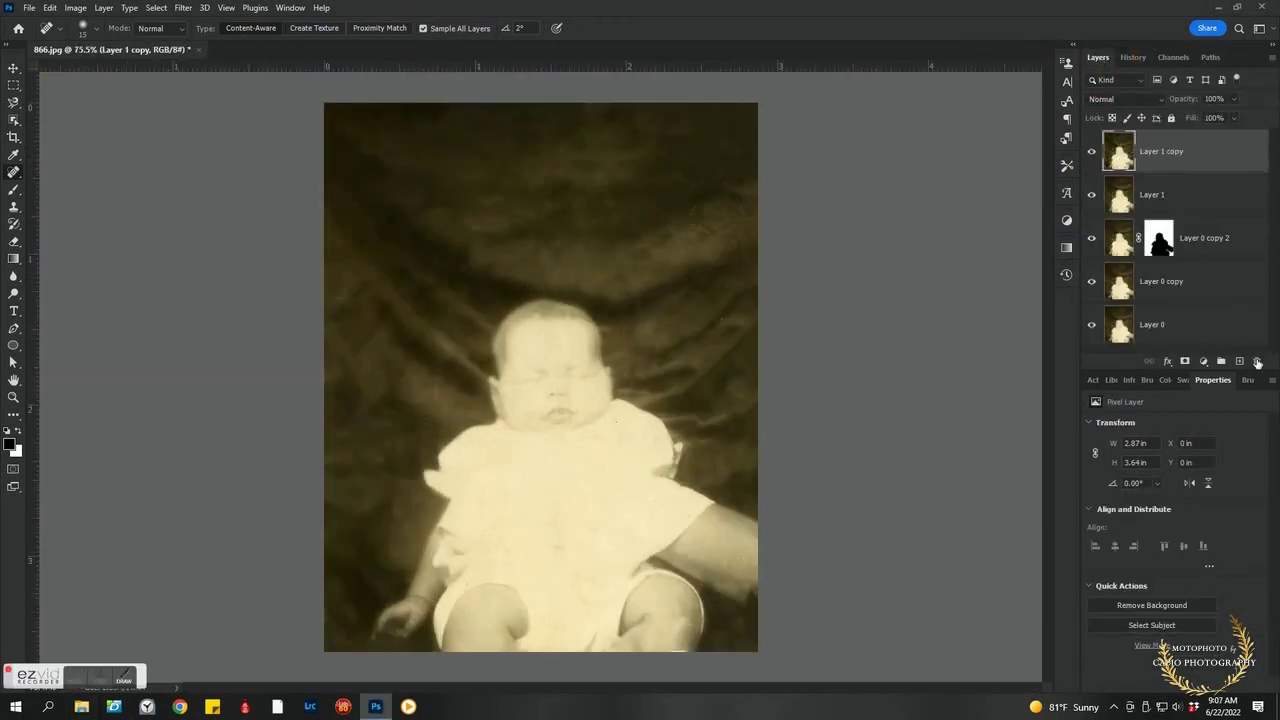
Duplicate Layer 1 and rebuild the damaged upper lip with the Spot Healing Brush and Clone Stamp.
left_click_drag(1150, 151, 1239, 361)
scroll(553, 409, "up", 2)
scroll(553, 409, "up", 5)
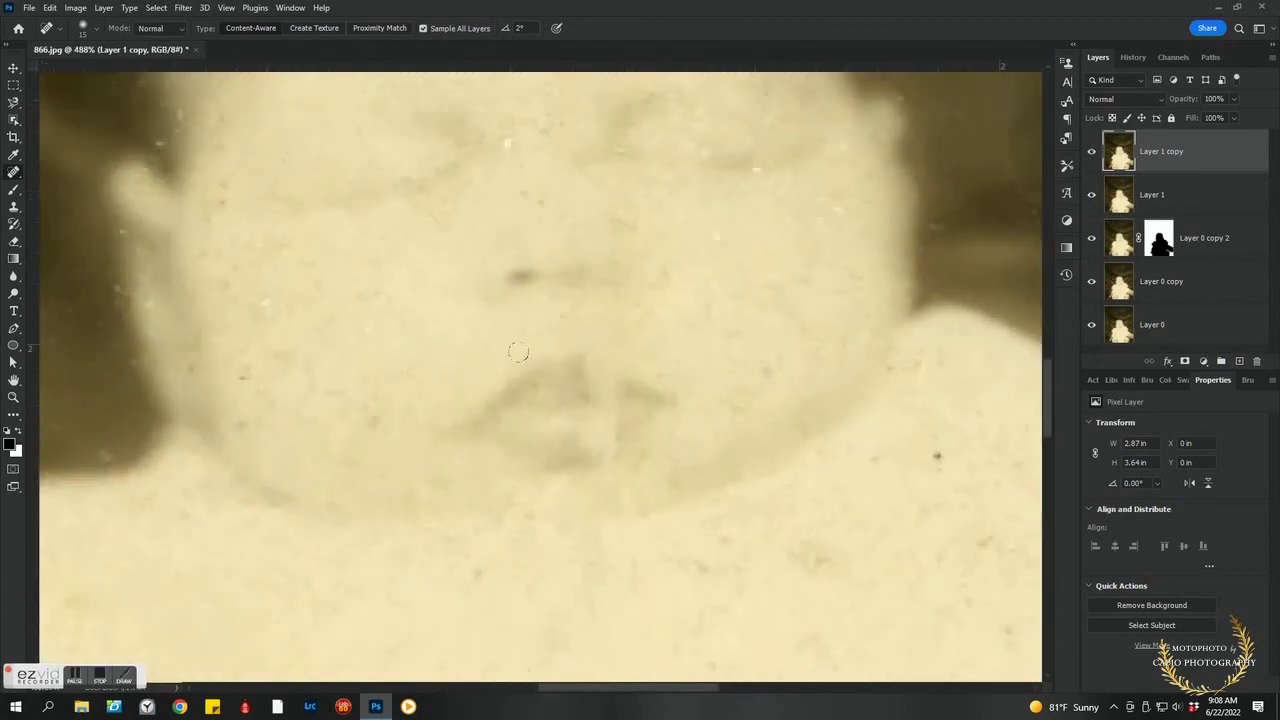
left_click(593, 383)
key("s")
scroll(599, 449, "down", 3)
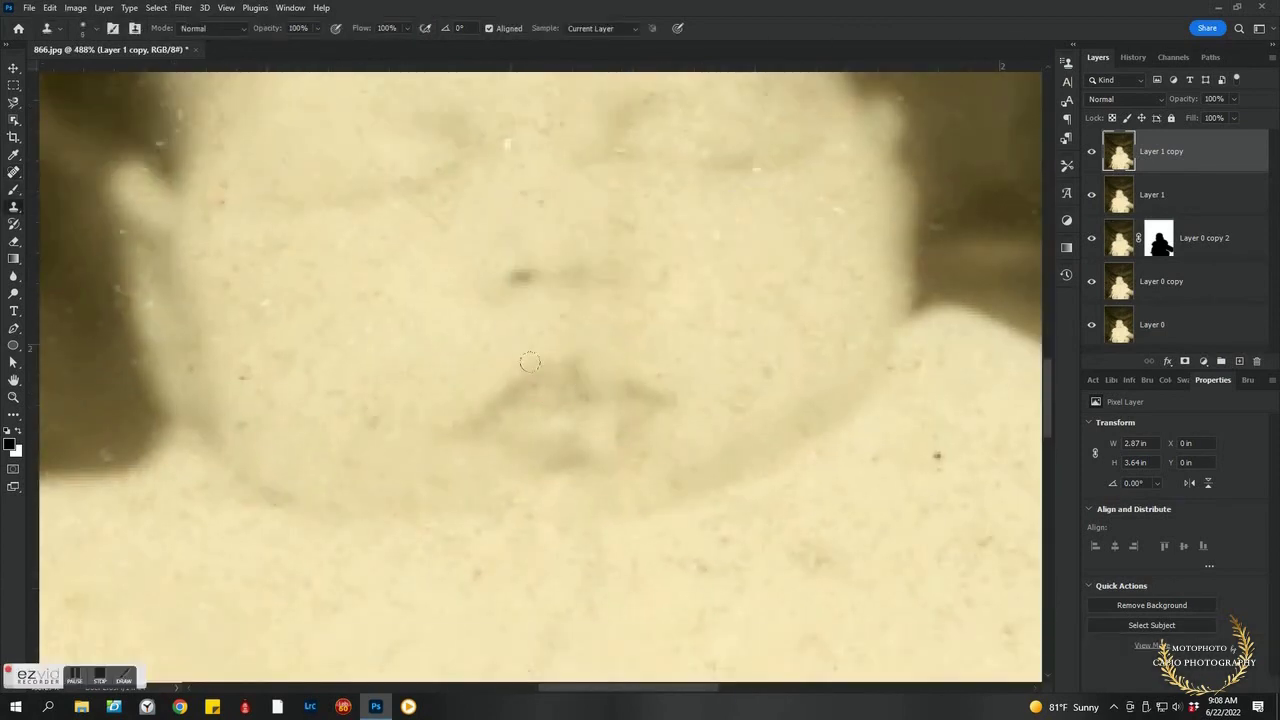
left_click(574, 363, "alt")
scroll(552, 497, "down", 2)
scroll(552, 497, "down", 3)
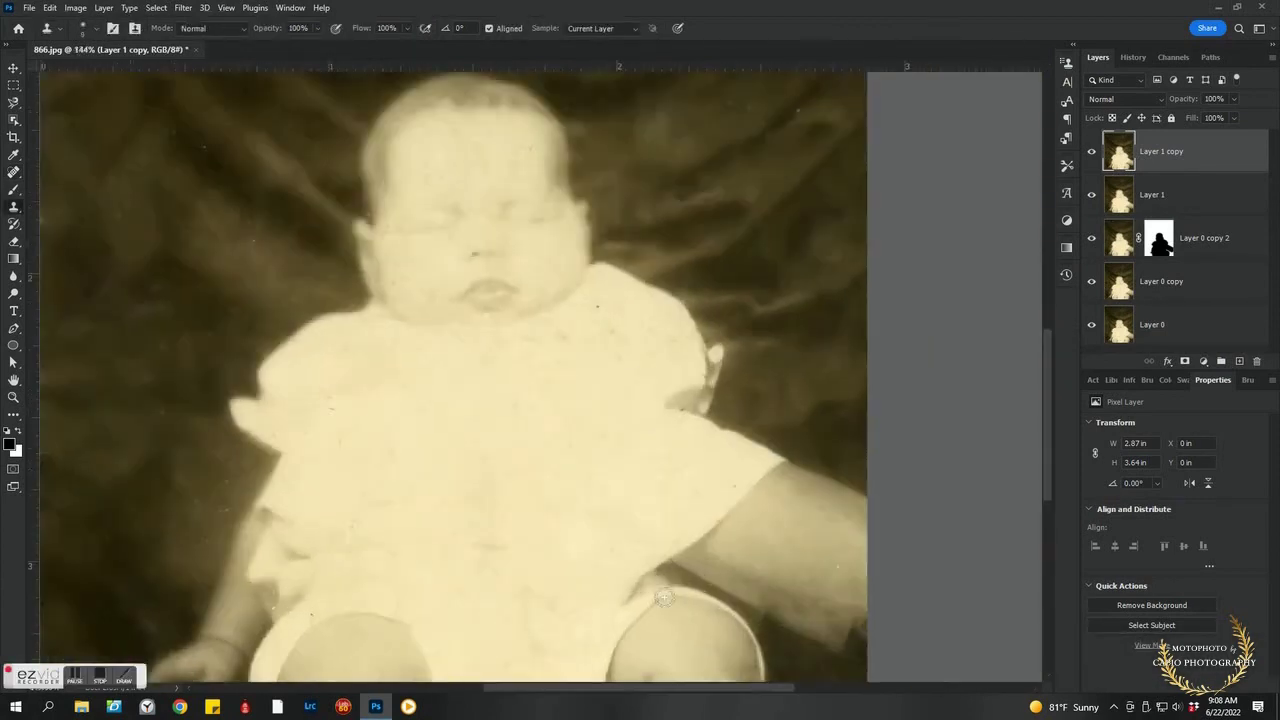
Rebuild the damaged lower edge of the supporting arm beside the baby's knee with the Clone Stamp, using samples from its intact edge.
scroll(469, 294, "up", 3)
key("bracketright")
left_click(425, 300, "alt")
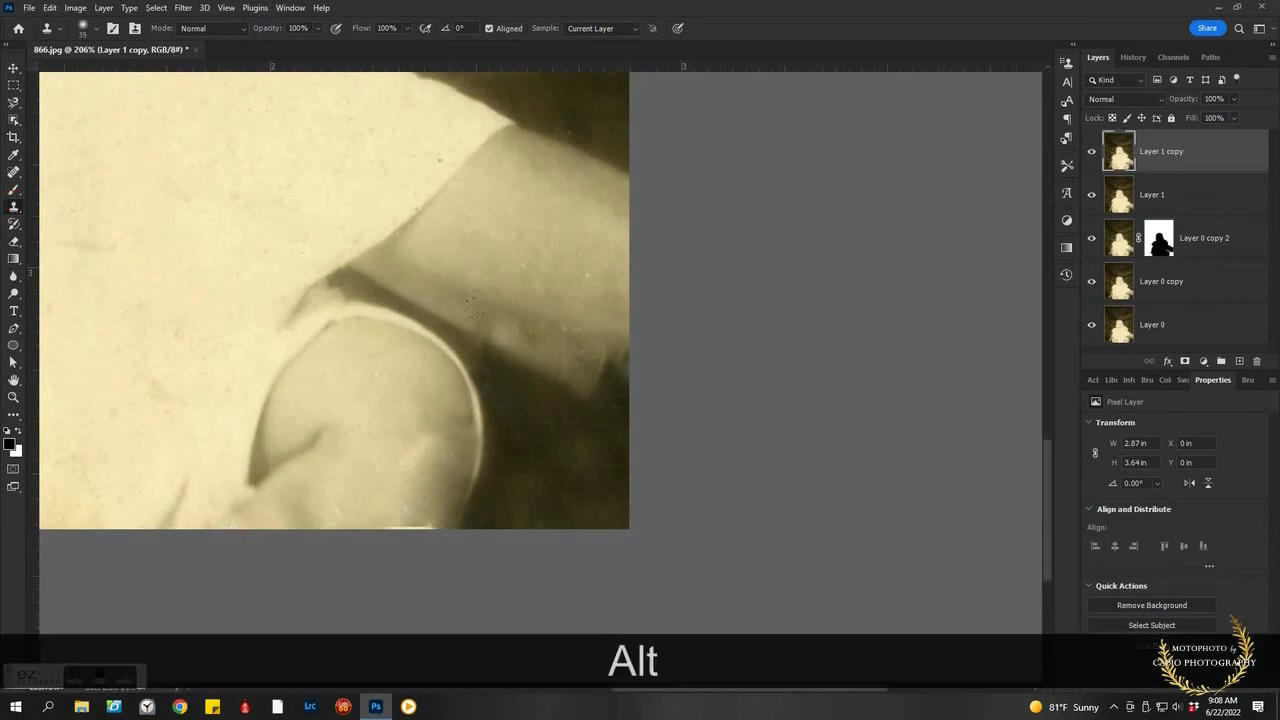
left_click(525, 340, "alt")
left_click(466, 303, "alt")
left_click_drag(570, 350, 625, 385)
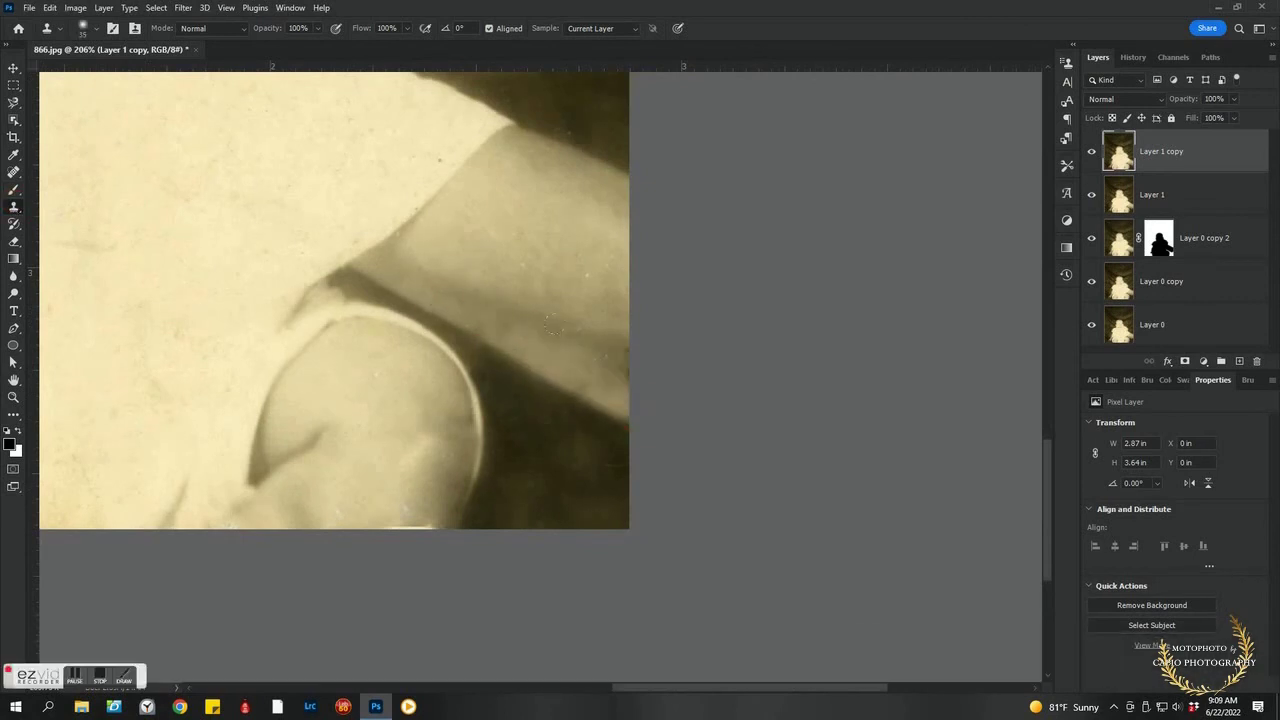
left_click_drag(600, 340, 530, 310)
scroll(460, 270, "down", 2)
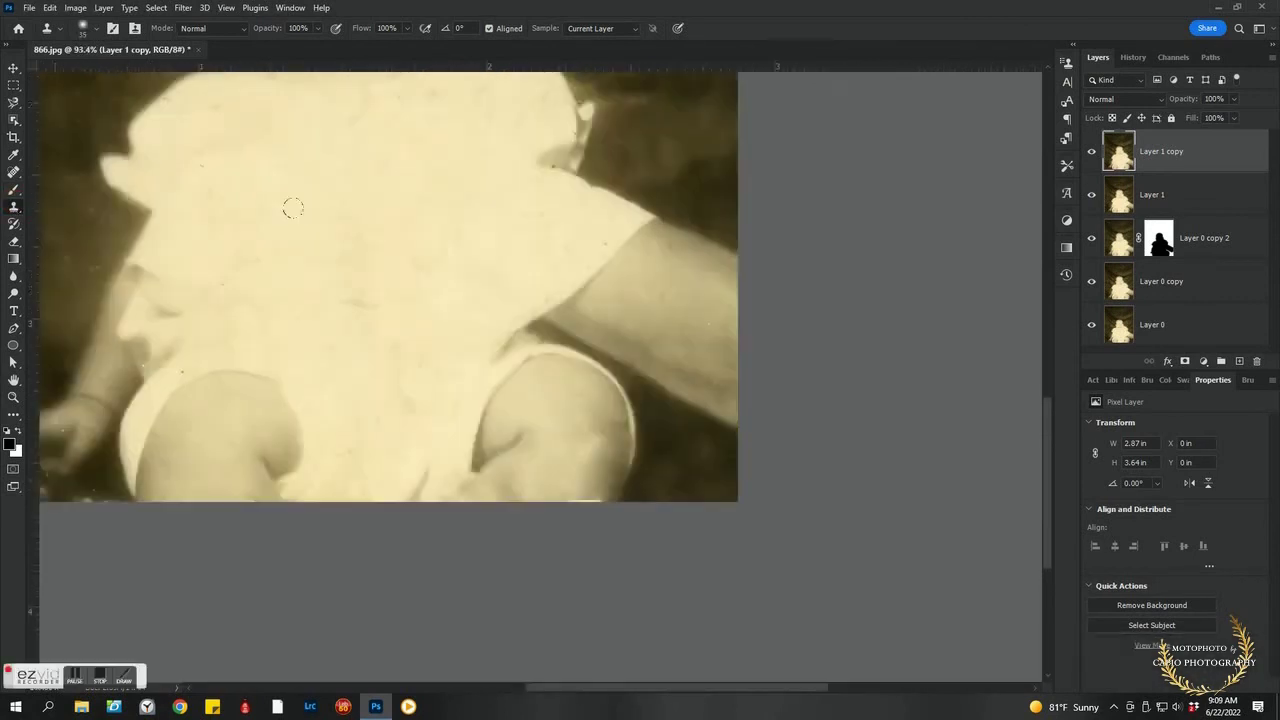
Heal the specks and blotches on the skin of the supporting arm with a larger Spot Healing Brush.
scroll(289, 206, "up", 3)
key("j")
key("]")
mouse_move(600, 275)
left_mouse_down()
mouse_move(686, 325)
mouse_move(722, 309)
left_mouse_up()
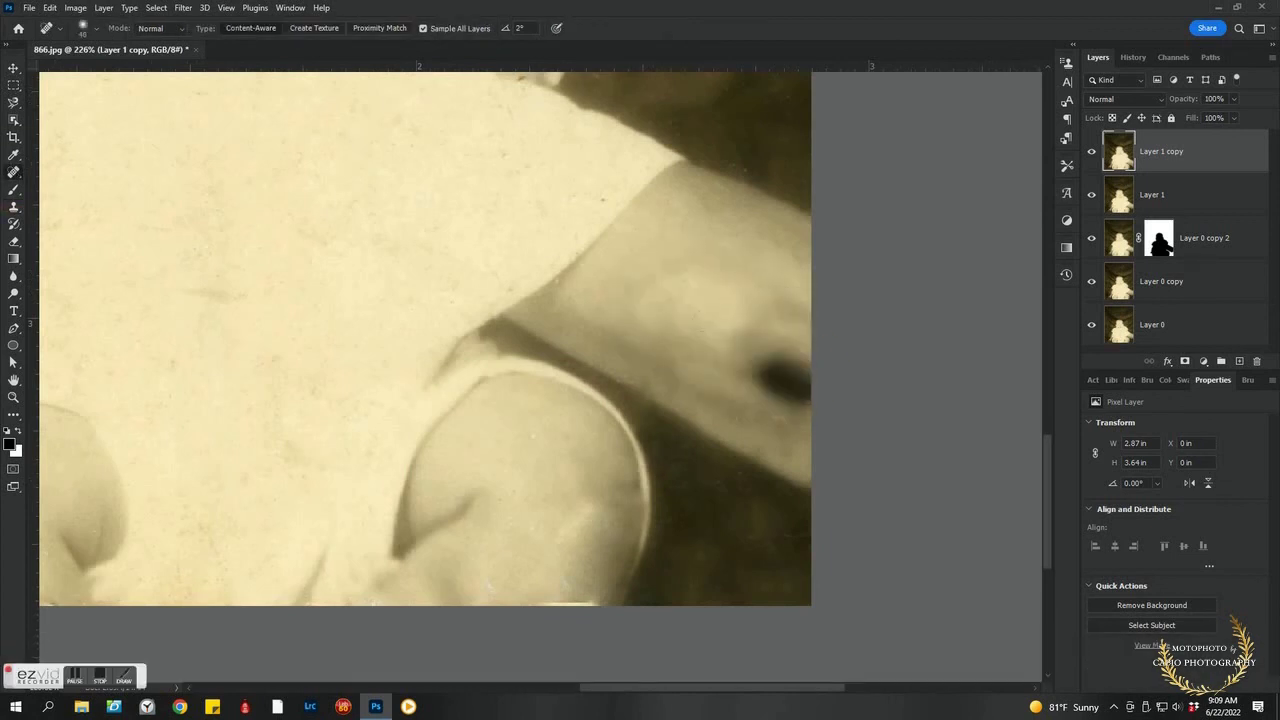
scroll(783, 596, "down", 3)
scroll(783, 596, "up", 3)
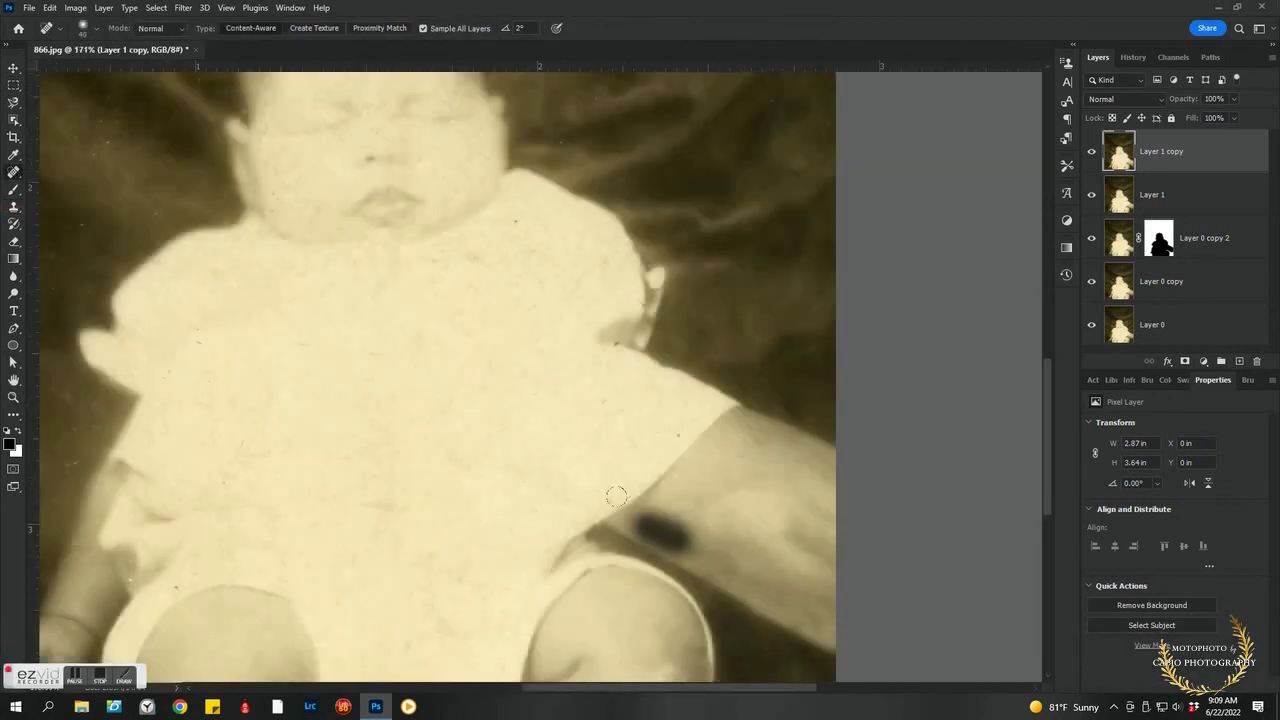
View the whole photo in its originally opened history state for comparison, and return to the current restored version.
key("ctrl+0")
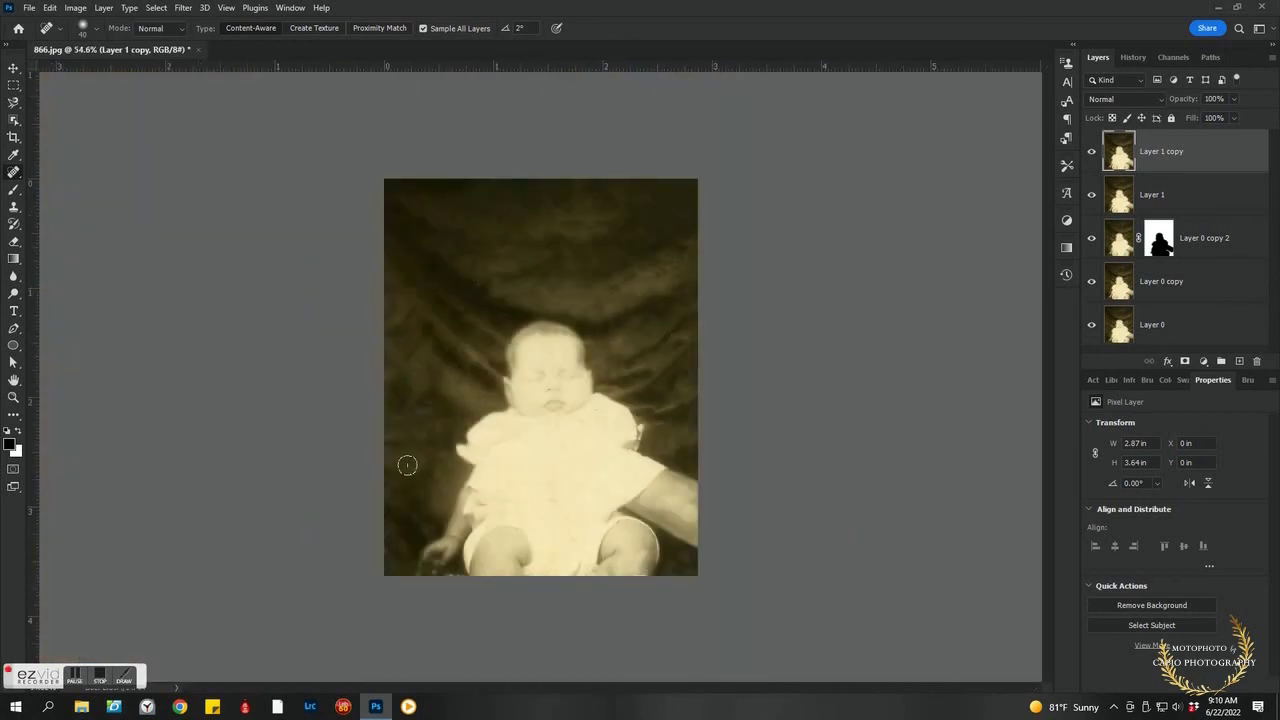
left_click(1133, 57)
left_click(1150, 80)
left_click(1104, 59)
key("ctrl+z")
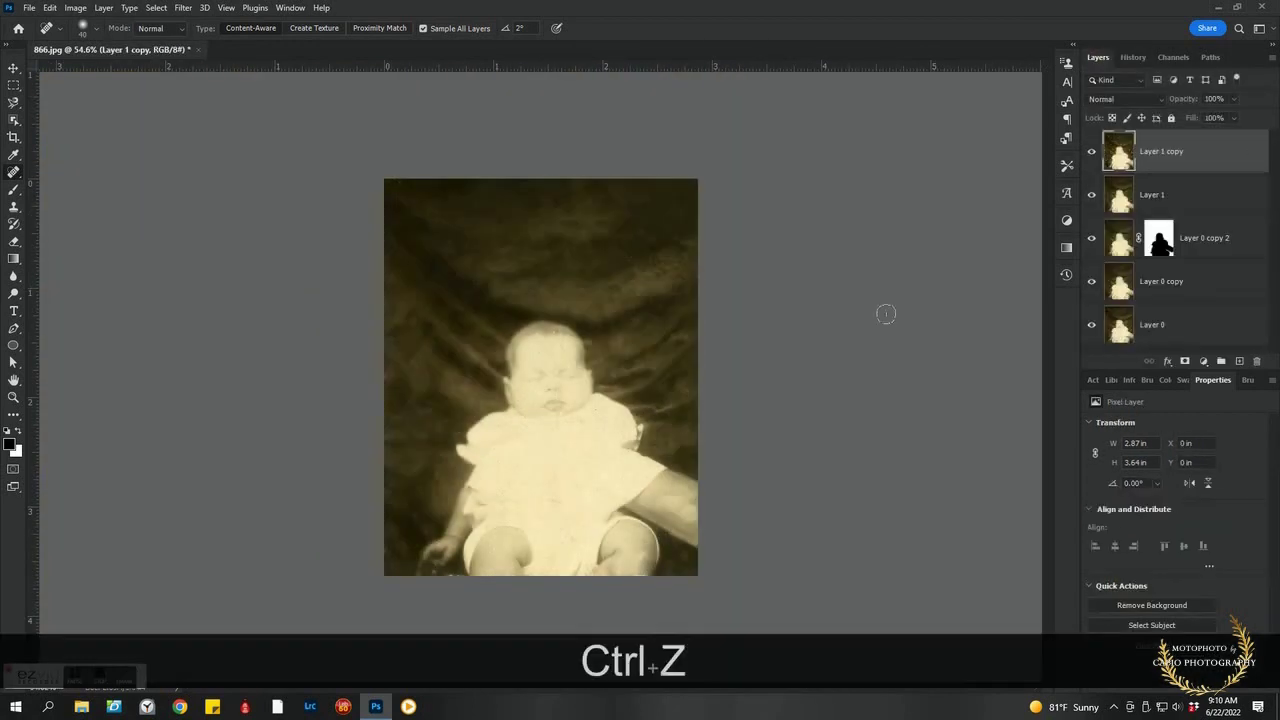